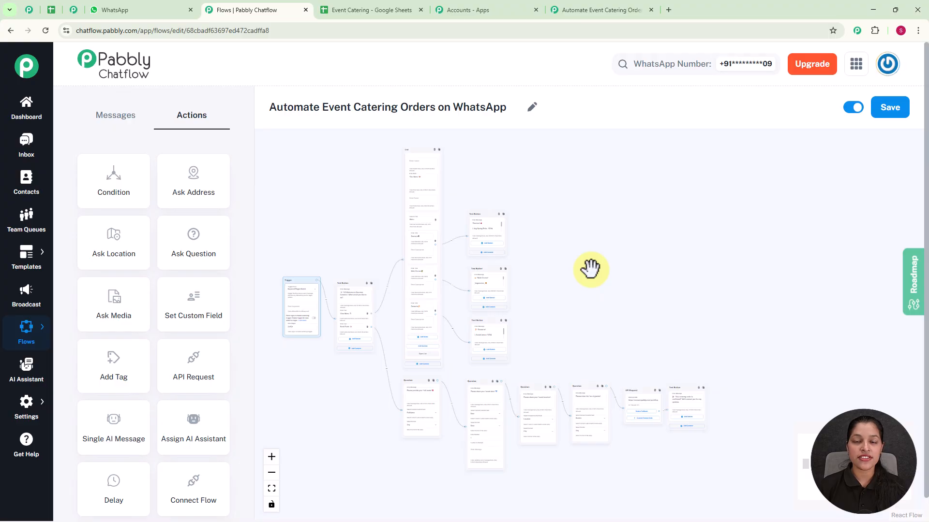
# Examine the catering flow from its trigger through the menu list, category messages, booking questions, API request and closing confirmation message
pyautogui.scroll(5, 590, 268)
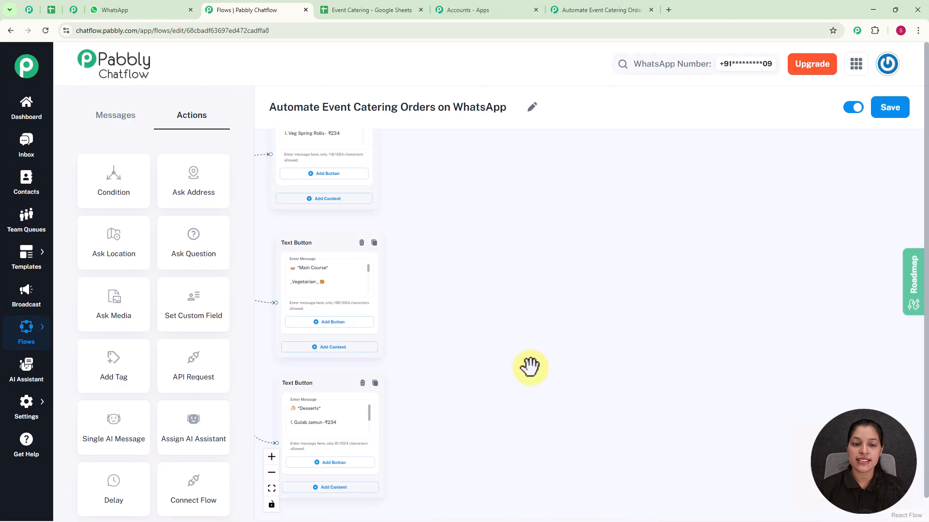
pyautogui.moveTo(493, 313); pyautogui.dragTo(761, 375)
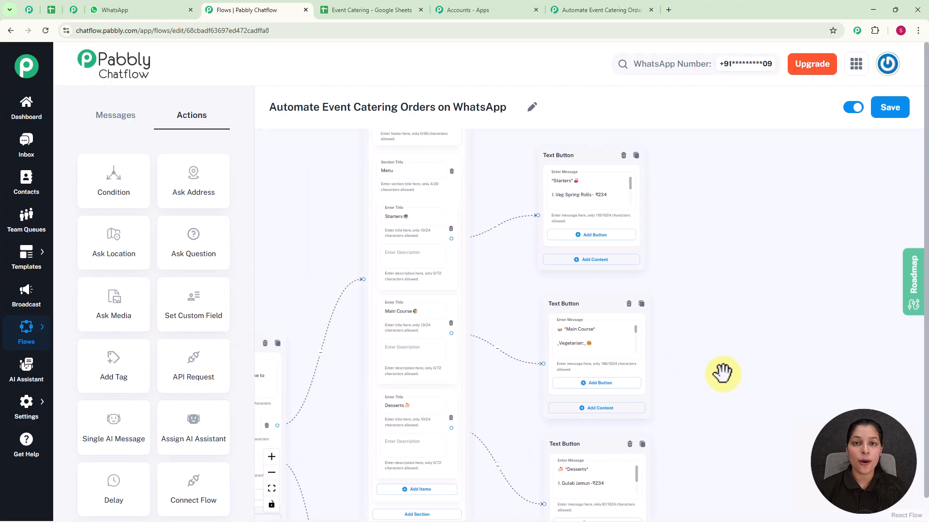
pyautogui.moveTo(737, 347); pyautogui.dragTo(742, 187)
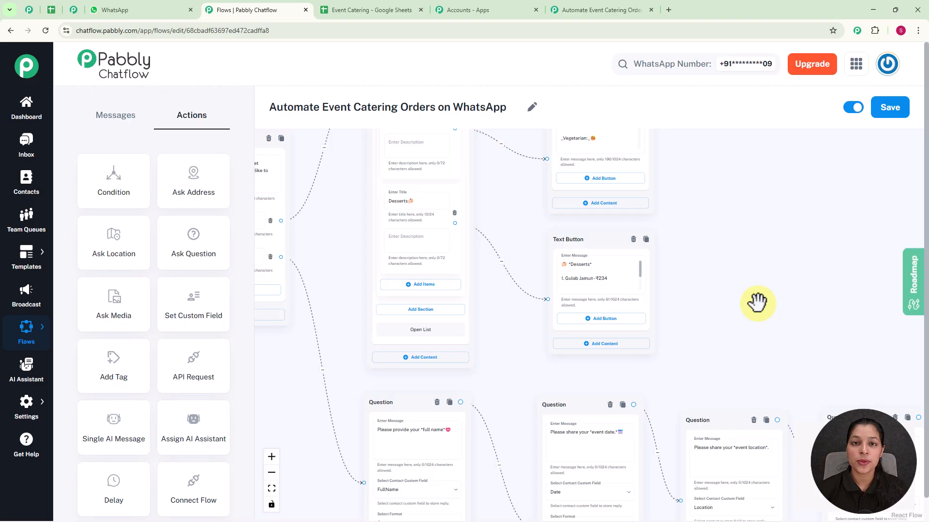
pyautogui.moveTo(757, 302); pyautogui.dragTo(708, 162)
pyautogui.moveTo(817, 216); pyautogui.dragTo(662, 222)
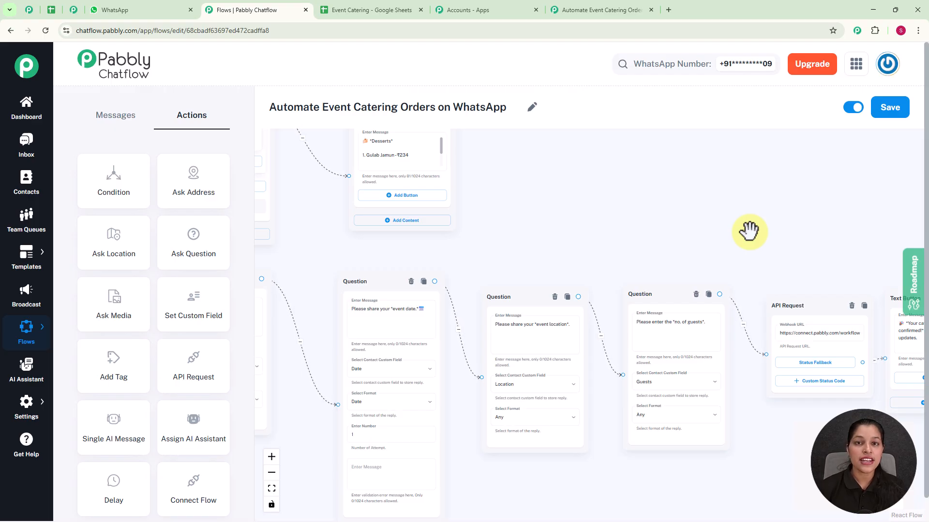
pyautogui.scroll(-1, 749, 232)
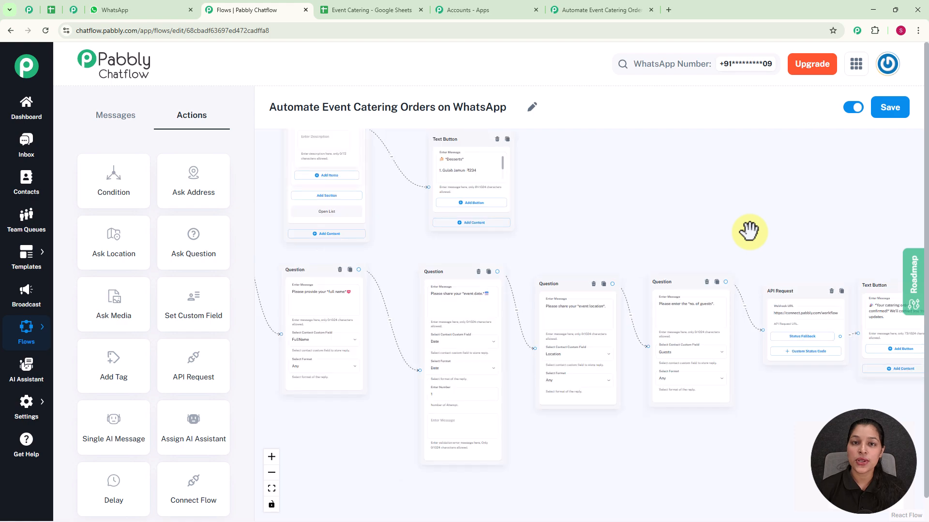
pyautogui.scroll(1, 749, 230)
pyautogui.moveTo(748, 230); pyautogui.dragTo(539, 199)
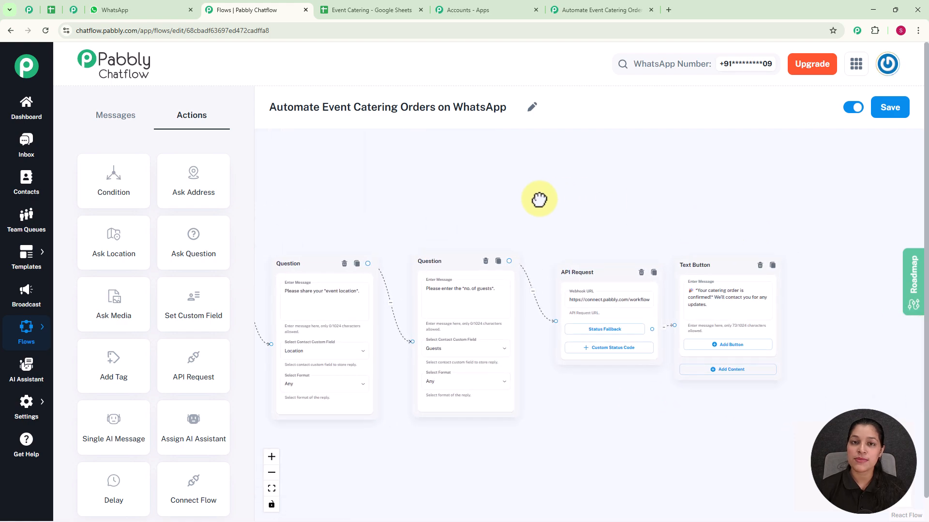
pyautogui.scroll(-1, 570, 197)
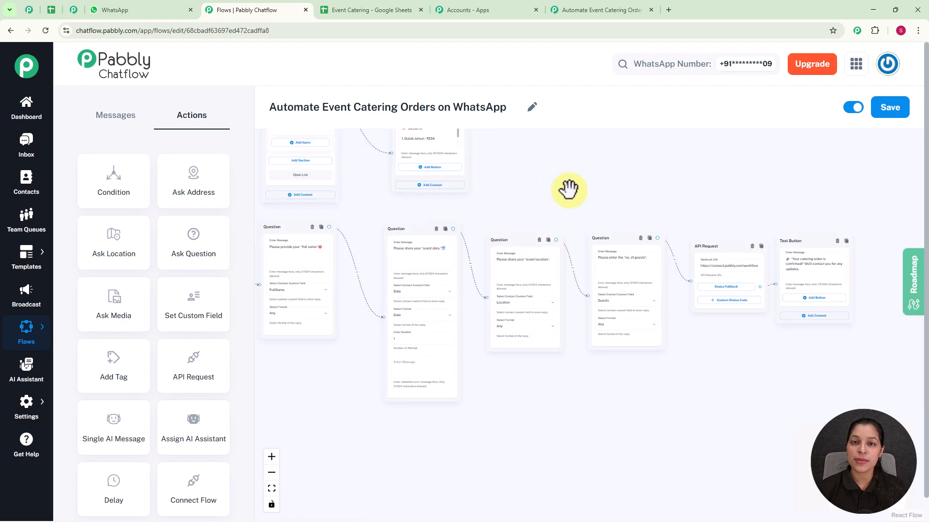
pyautogui.scroll(-1, 594, 172)
pyautogui.moveTo(594, 172); pyautogui.dragTo(642, 243)
pyautogui.moveTo(607, 197); pyautogui.dragTo(659, 281)
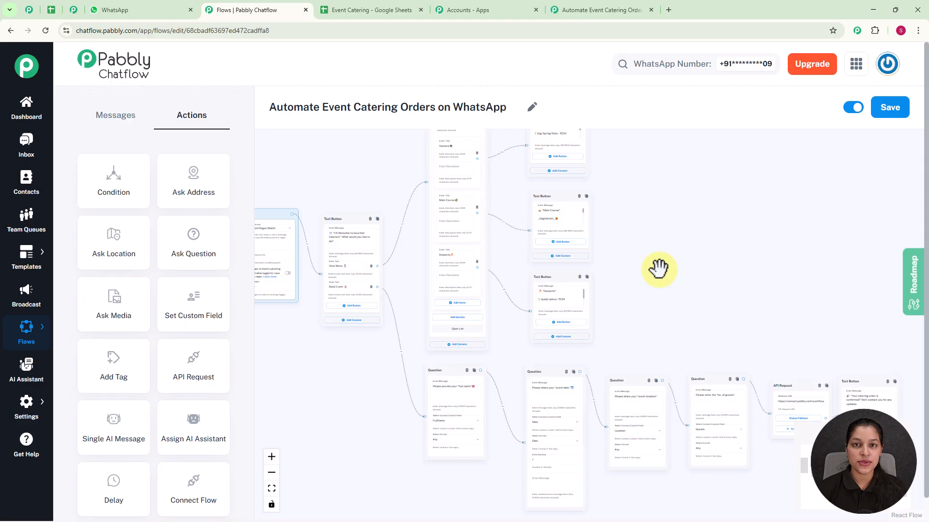
pyautogui.scroll(-2, 659, 269)
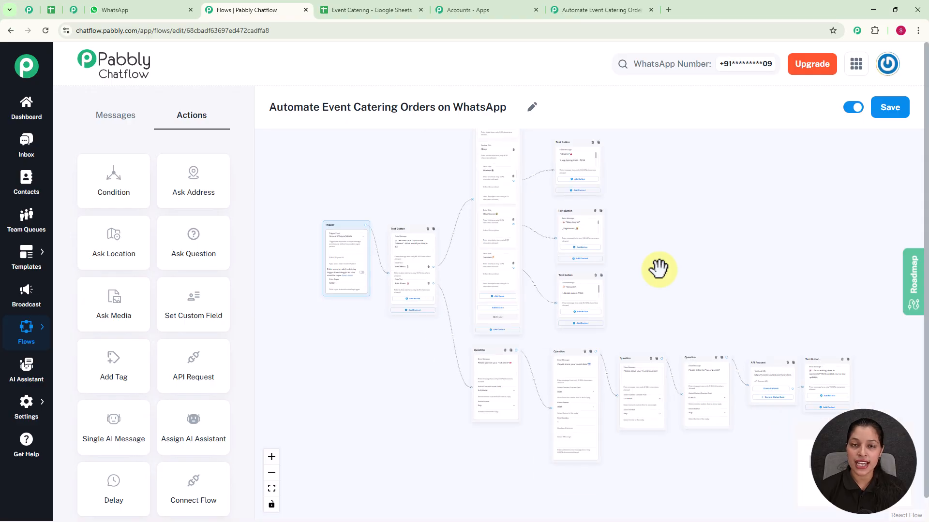
pyautogui.moveTo(659, 269); pyautogui.dragTo(601, 309)
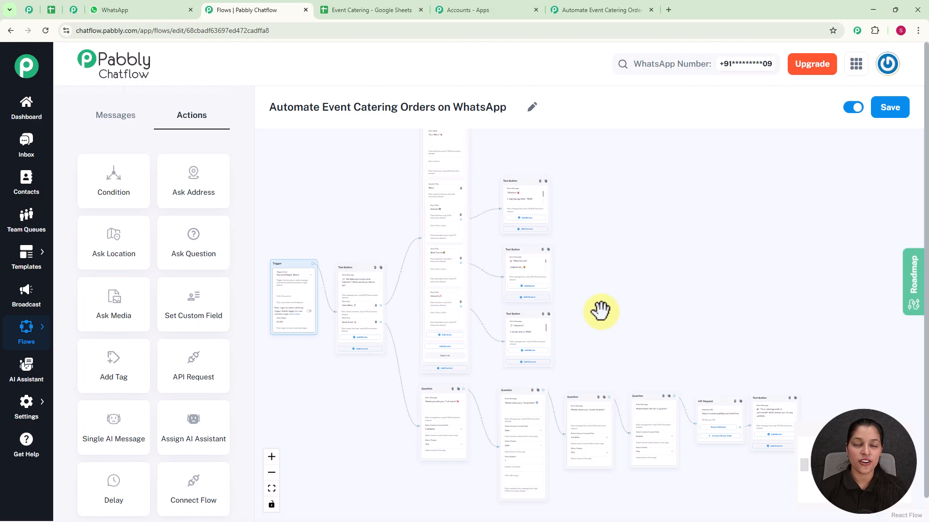
# Switch to WhatsApp and send "Show me the menu" in the My Test Number chat
pyautogui.click(138, 13)
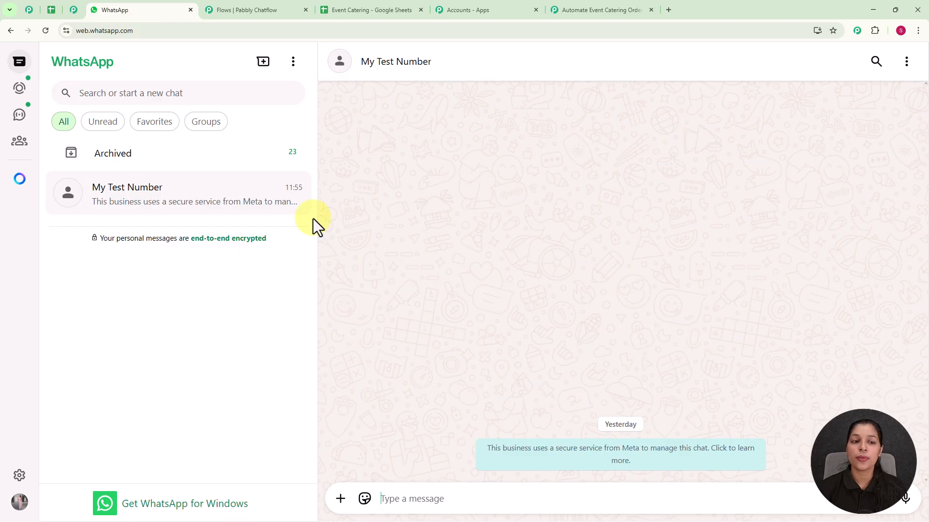
pyautogui.click(407, 499)
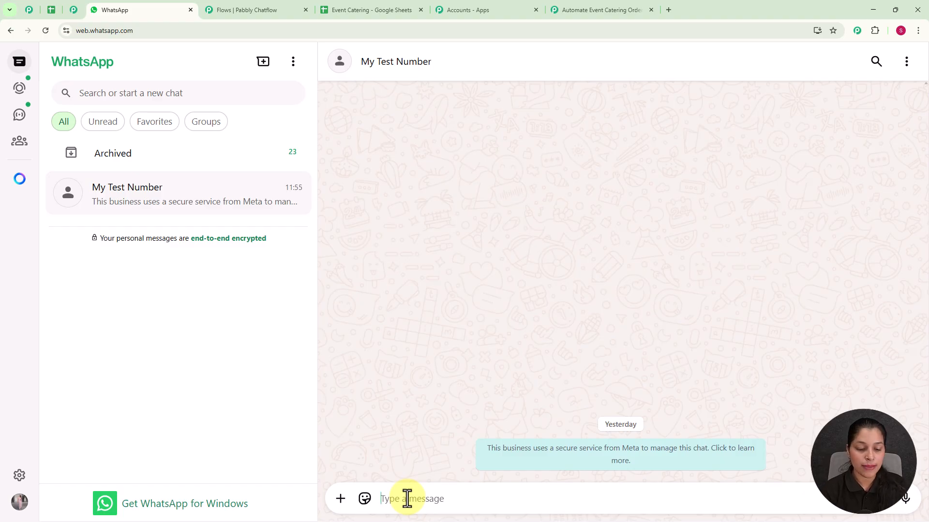
pyautogui.write('hS')
pyautogui.press('Left')
pyautogui.press('BackSpace')
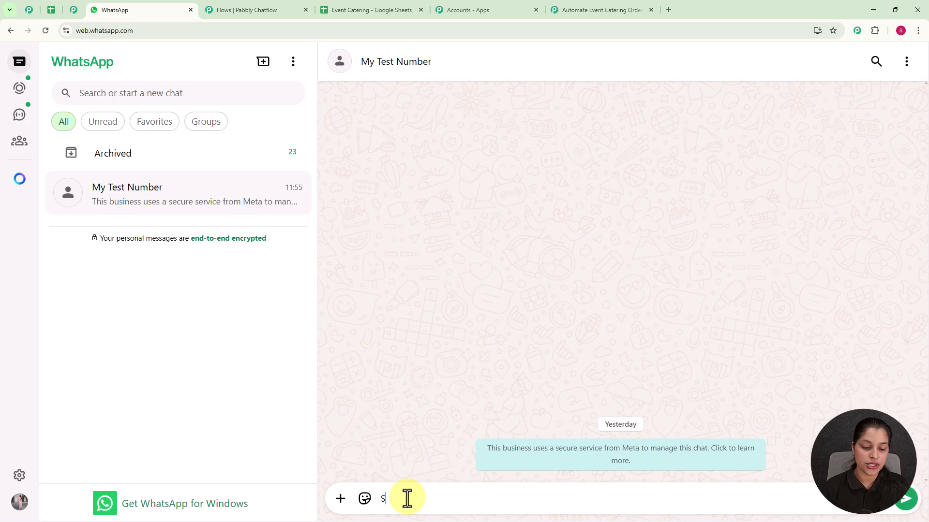
pyautogui.write('how')
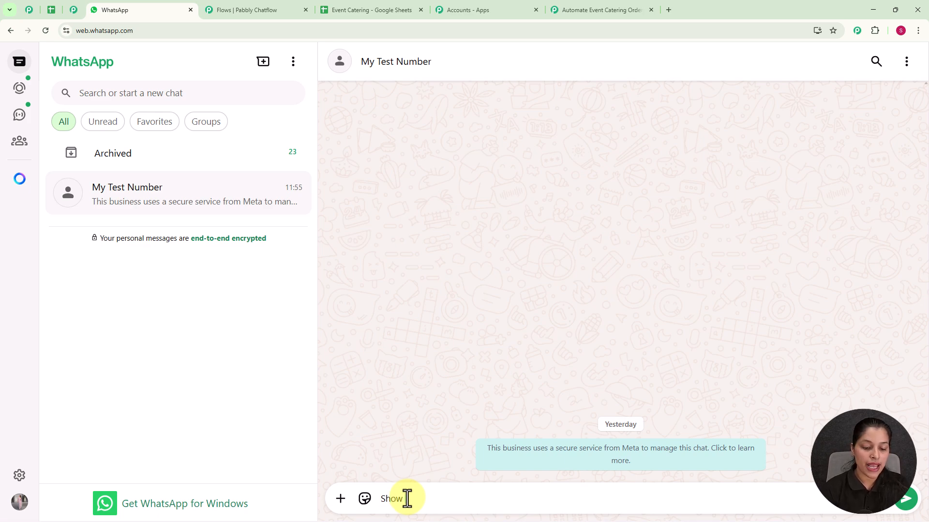
pyautogui.write(' me the menu')
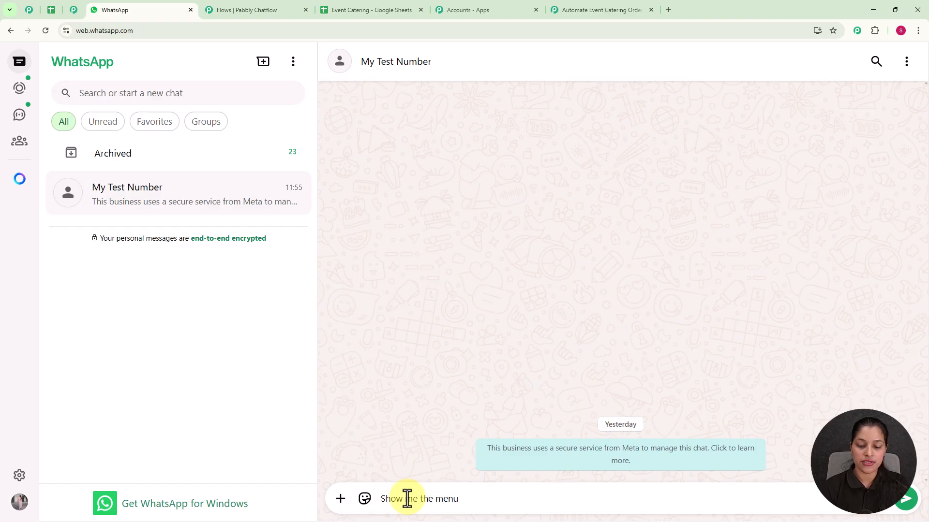
pyautogui.press('Return')
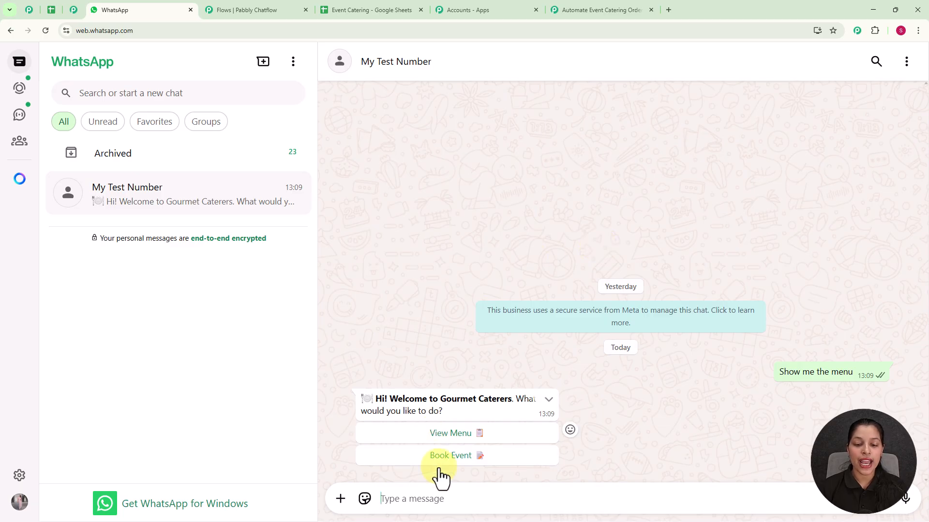
# Choose View Menu in the welcome message and request the Main Course and Starters lists from Our Menu
pyautogui.click(462, 435)
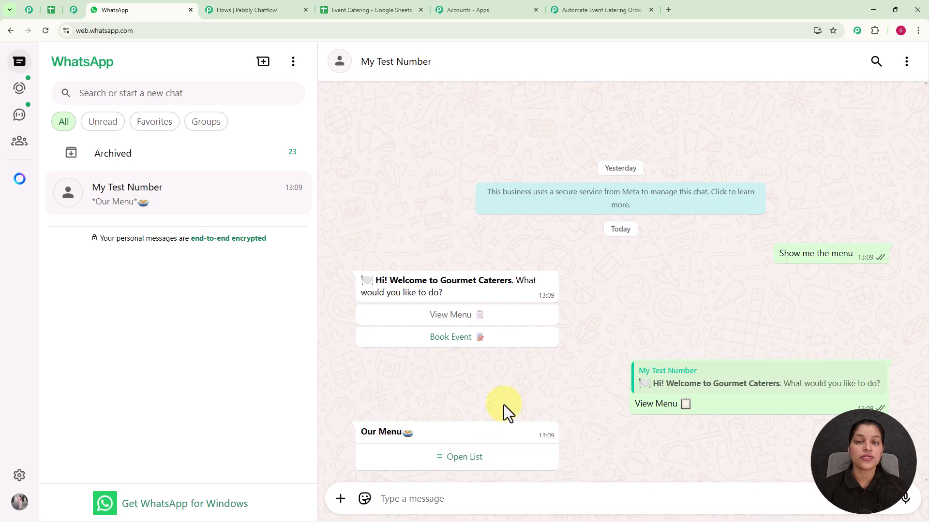
pyautogui.click(454, 463)
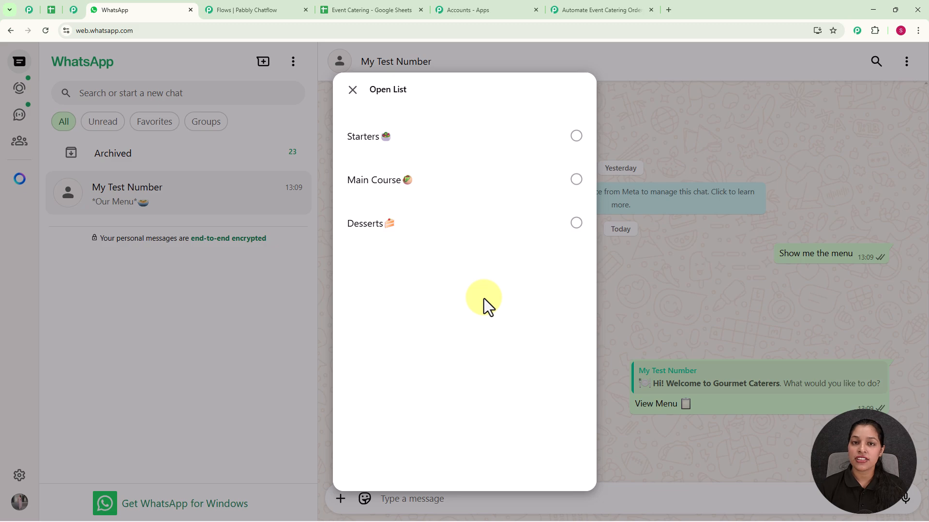
pyautogui.click(472, 190)
pyautogui.click(556, 454)
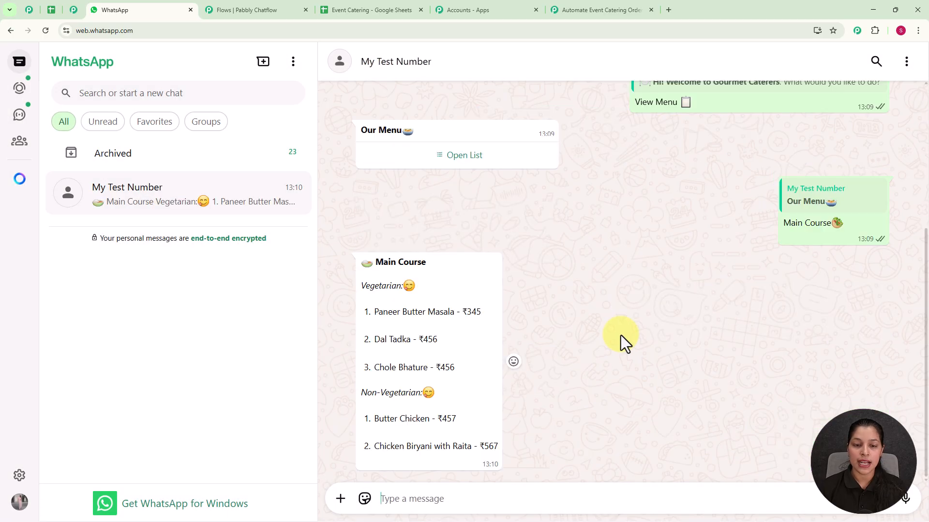
pyautogui.tripleClick(396, 387)
pyautogui.click(622, 336)
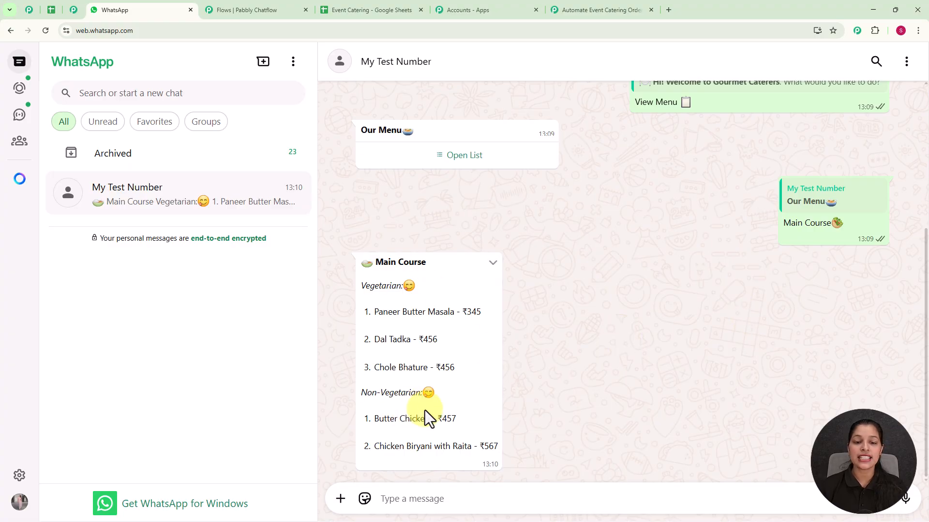
pyautogui.click(534, 163)
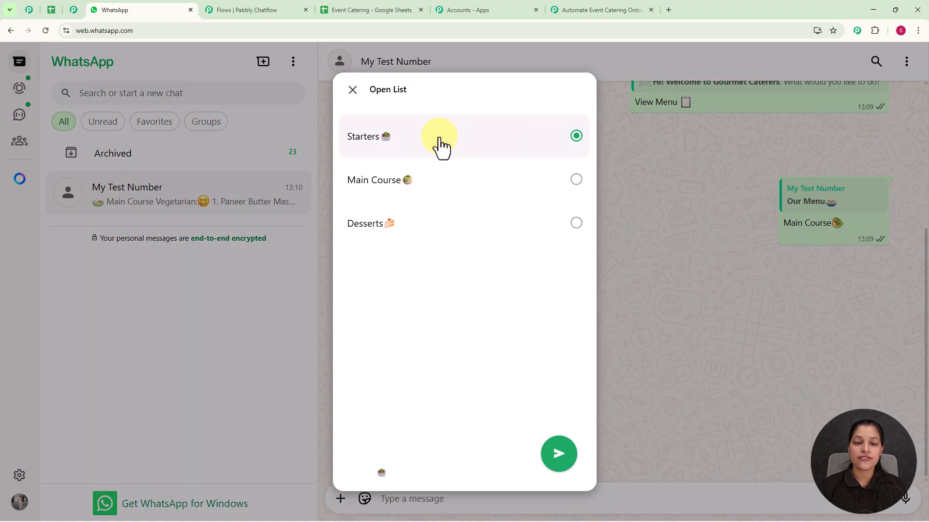
pyautogui.click(558, 454)
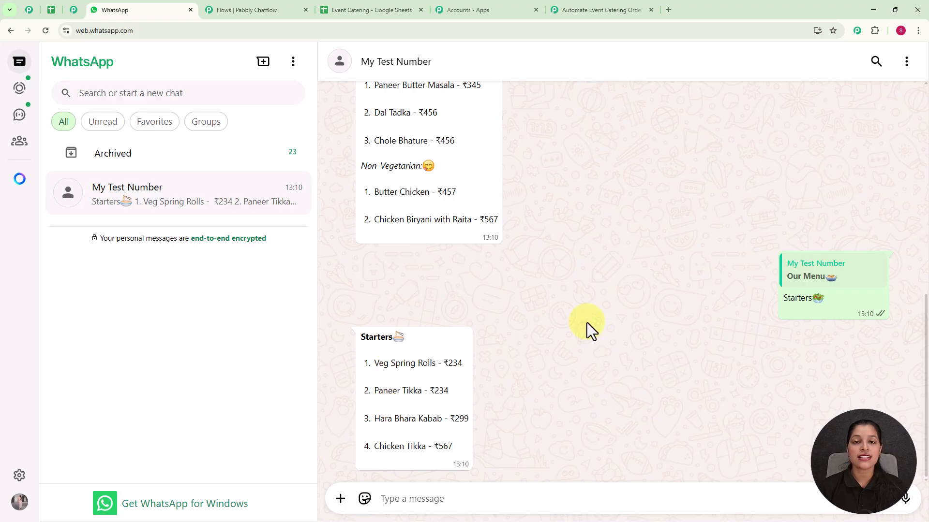
# Choose Book Event in the earlier welcome message and reply with the customer's full name
pyautogui.scroll(4, 587, 324)
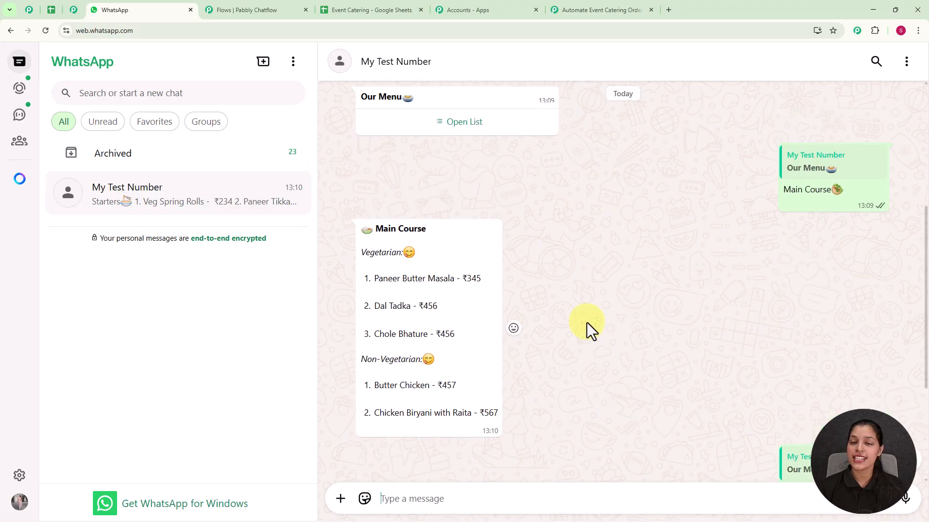
pyautogui.scroll(-3, 587, 323)
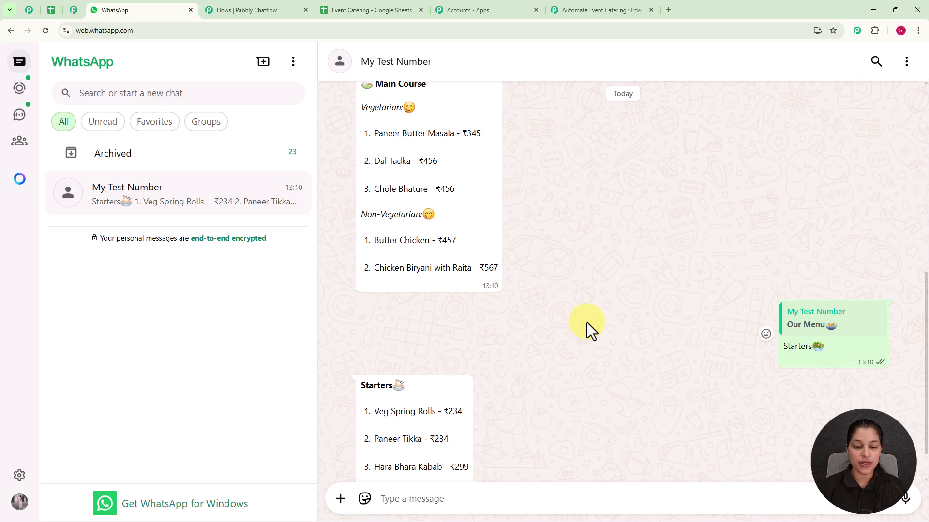
pyautogui.scroll(7, 587, 323)
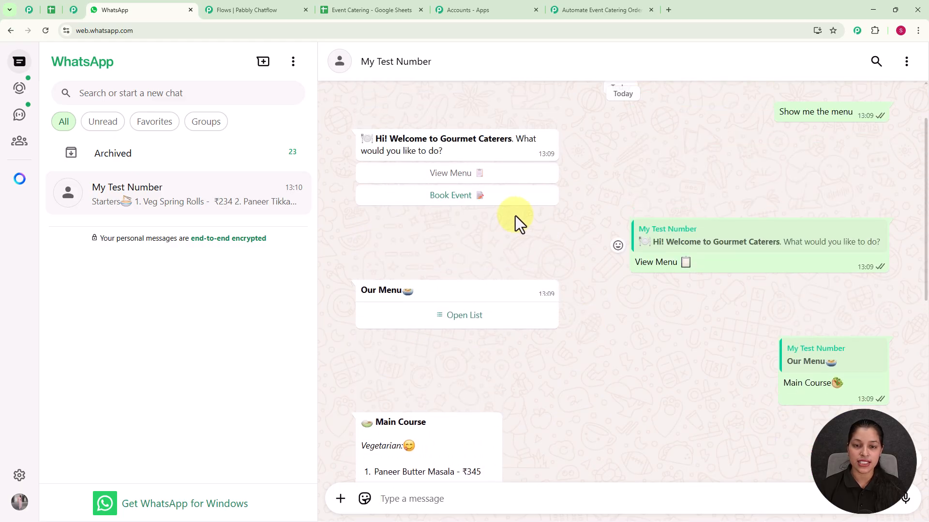
pyautogui.click(489, 198)
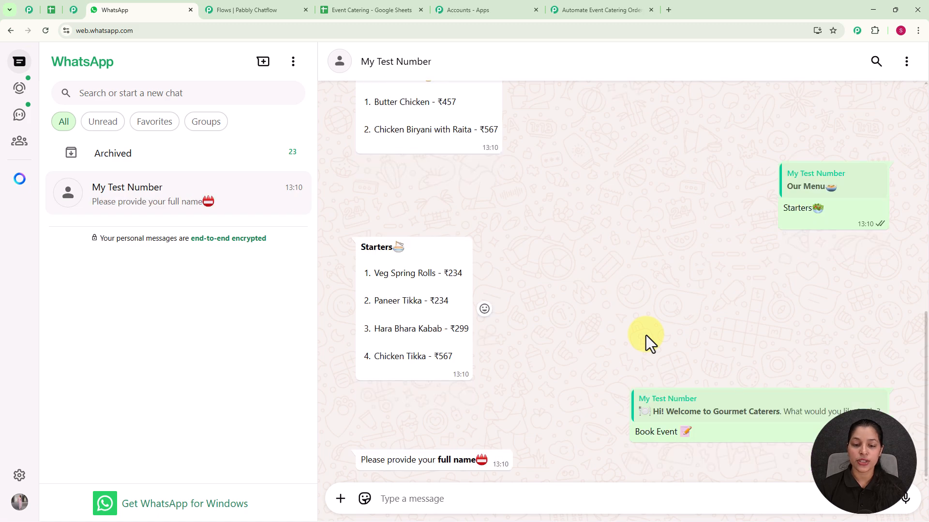
pyautogui.click(452, 493)
pyautogui.write('T')
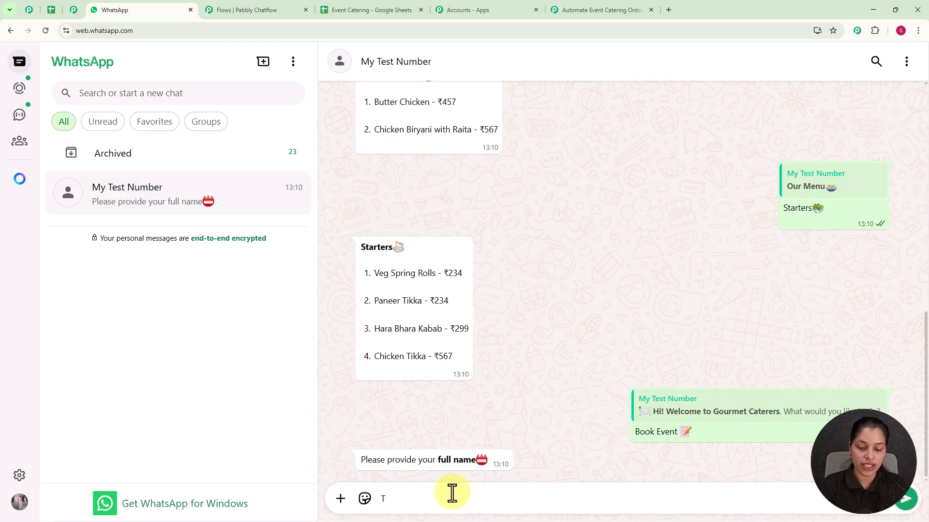
pyautogui.write('esting User')
pyautogui.press('Return')
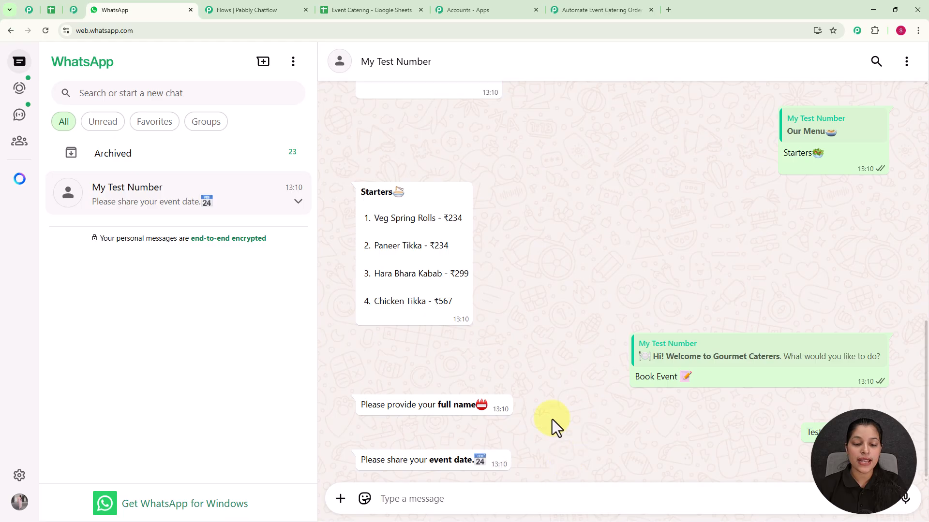
# Answer the event date question with 21-07-2025
pyautogui.write('21')
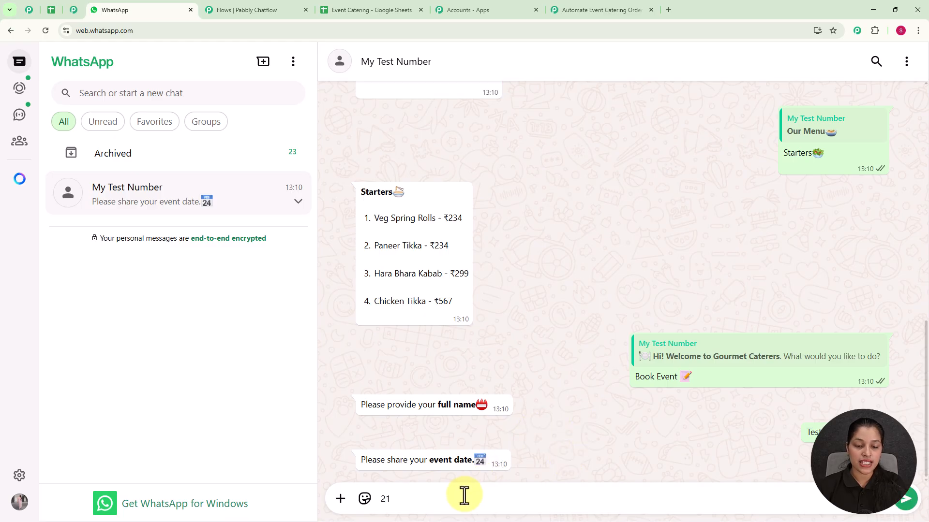
pyautogui.write('-')
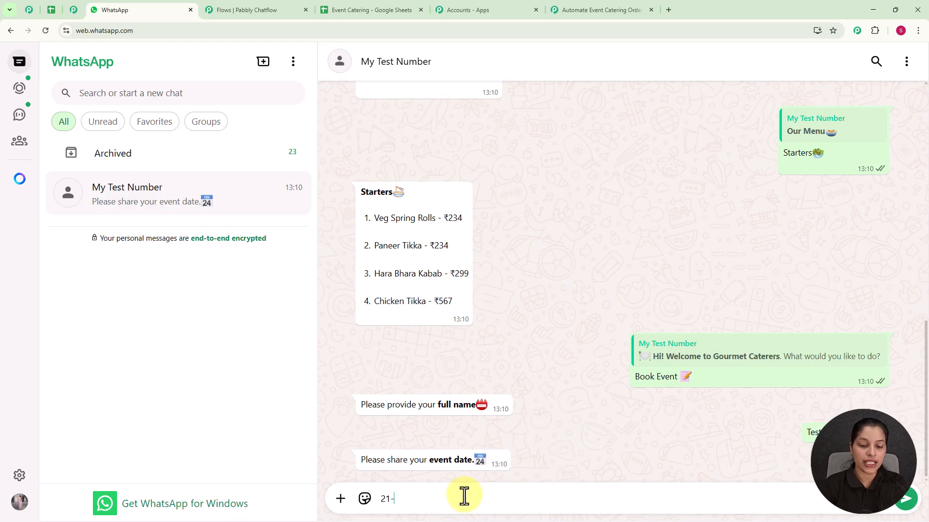
pyautogui.write('07-2025')
pyautogui.press('Return')
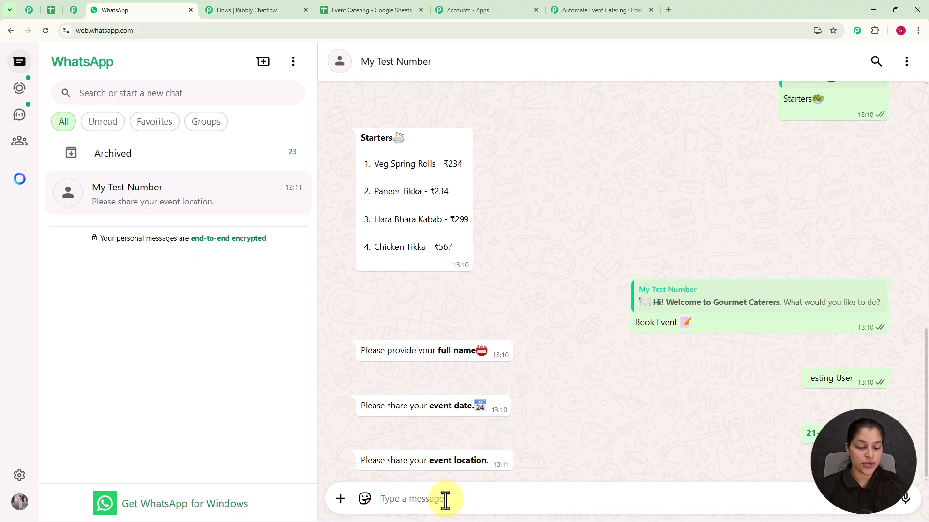
# Answer the event location question with Bhopal and send the number of guests
pyautogui.write('Bhopal')
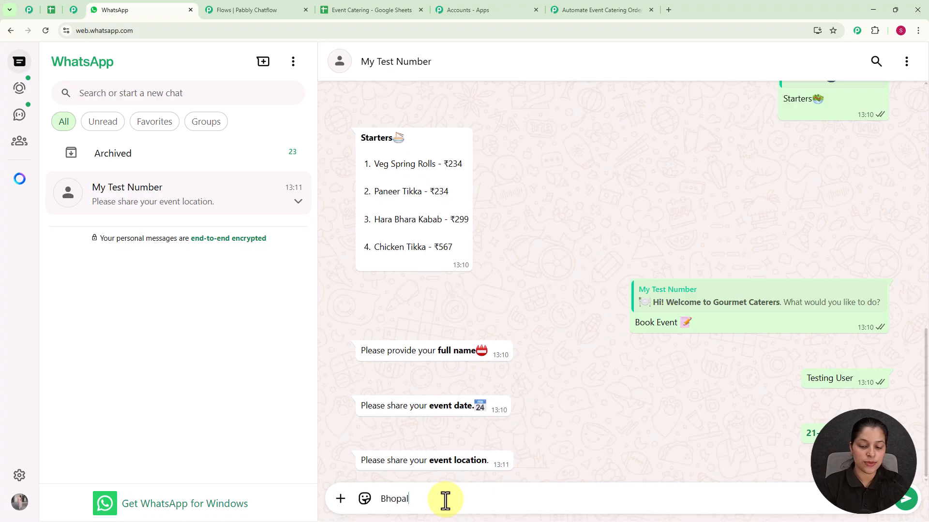
pyautogui.press('Return')
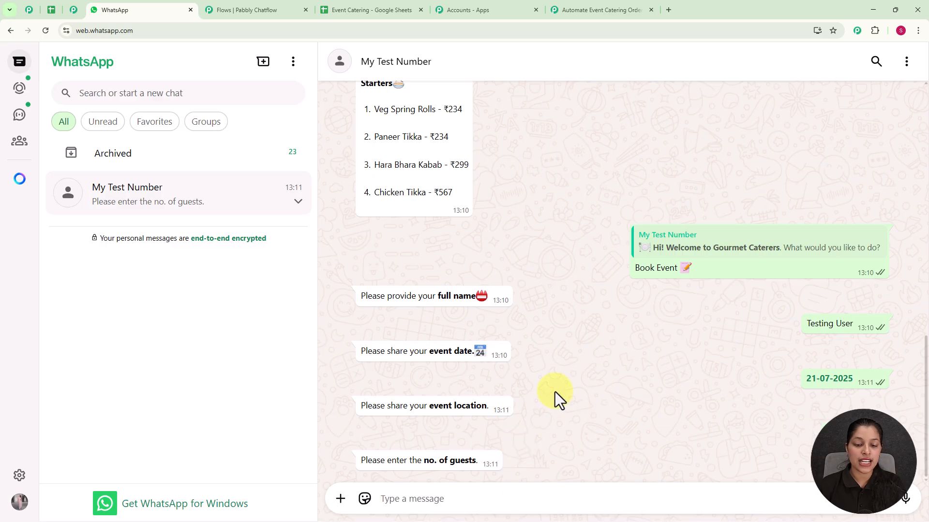
pyautogui.write('43')
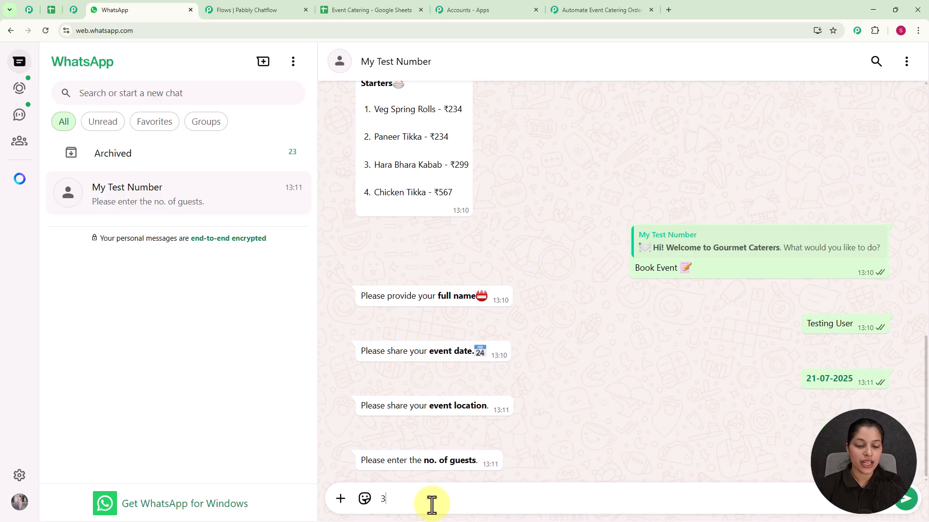
pyautogui.press('Return')
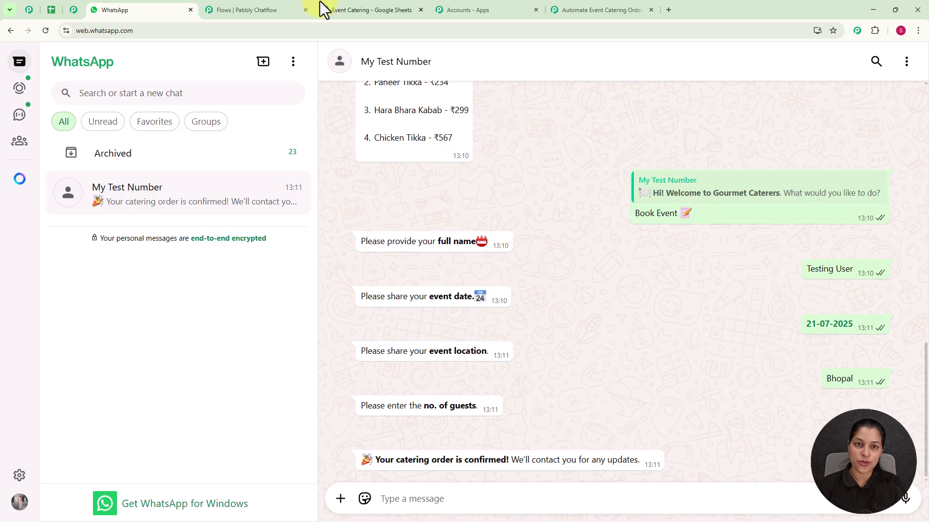
# Check the booking entry in the Event Catering Google Sheets spreadsheet and open pabbly.com/chatflow in a new tab
pyautogui.click(361, 6)
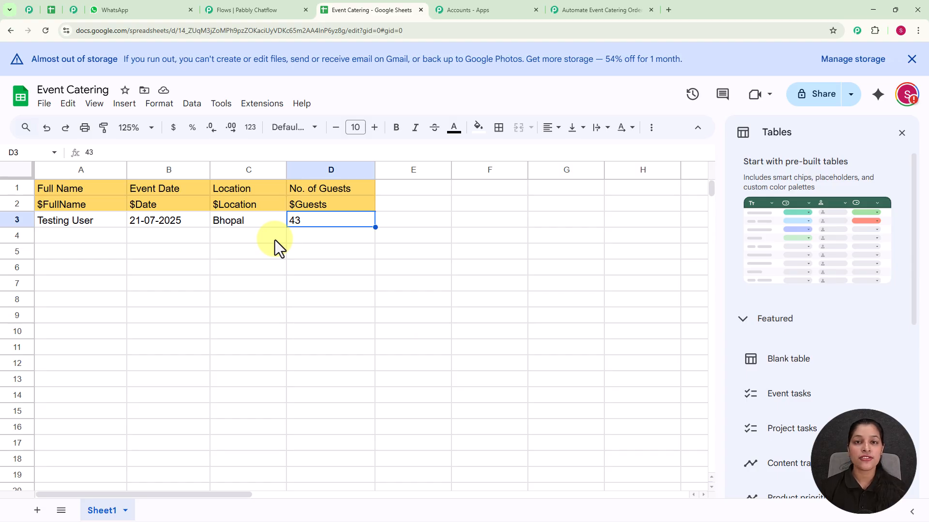
pyautogui.click(668, 10)
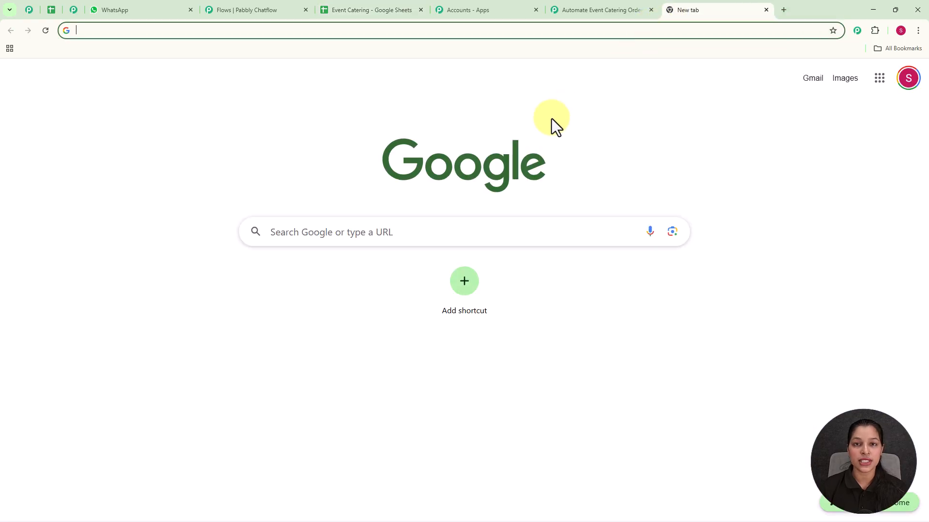
pyautogui.write('p')
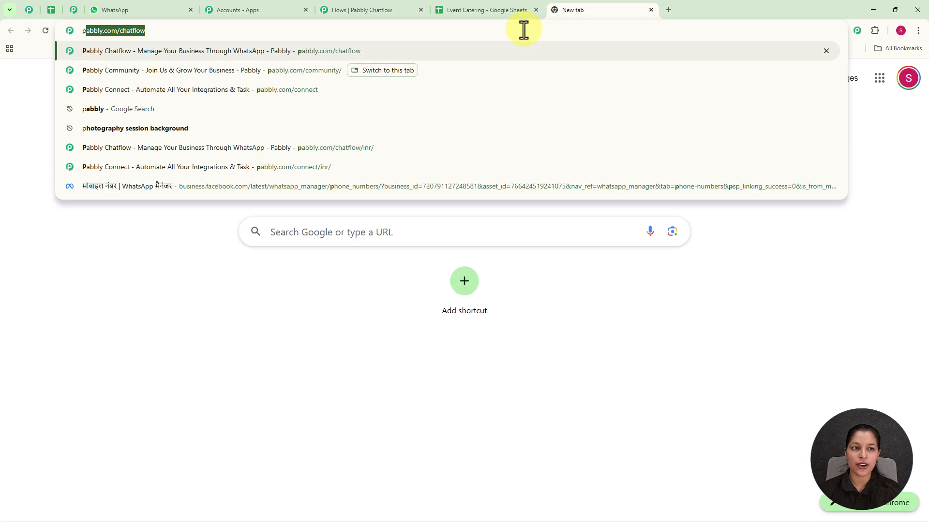
pyautogui.press('Return')
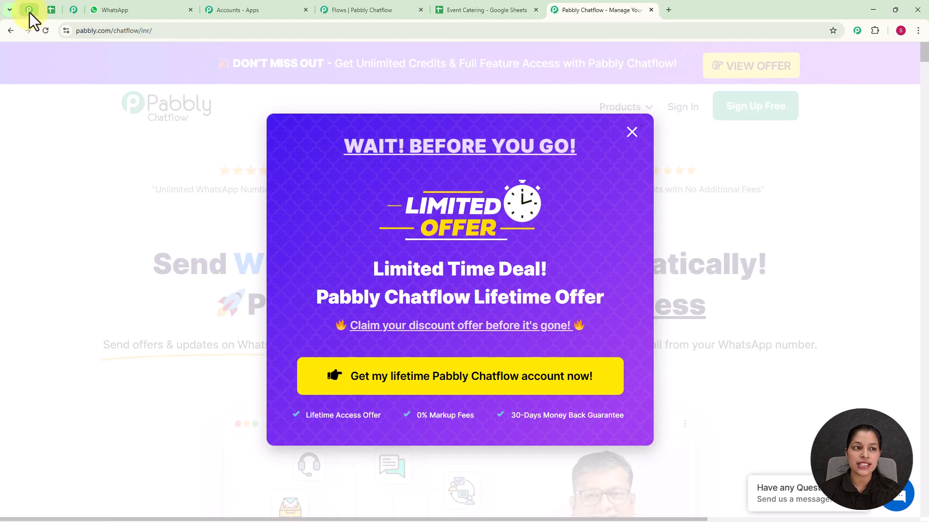
# Examine the Pabbly Community page for its membership benefits, featured posts and reasons to join
pyautogui.click(29, 10)
pyautogui.scroll(-9, 507, 256)
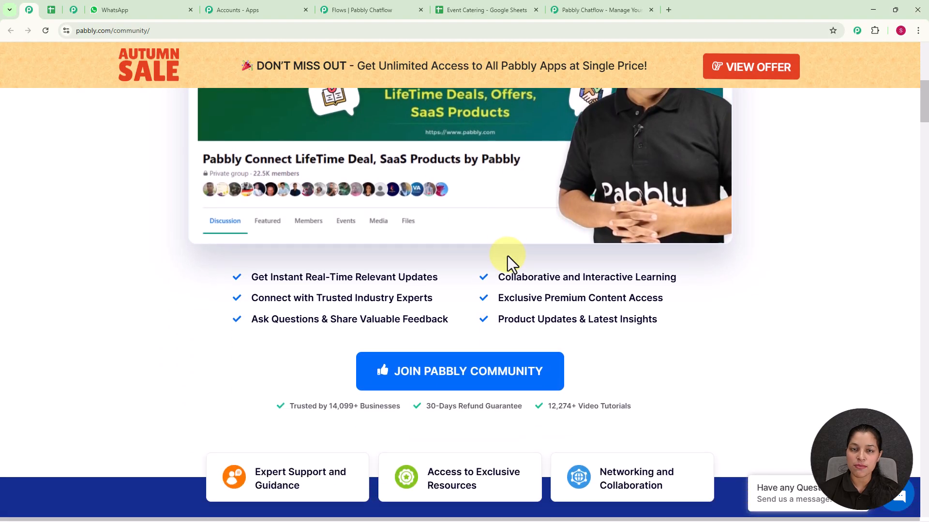
pyautogui.scroll(-4, 506, 256)
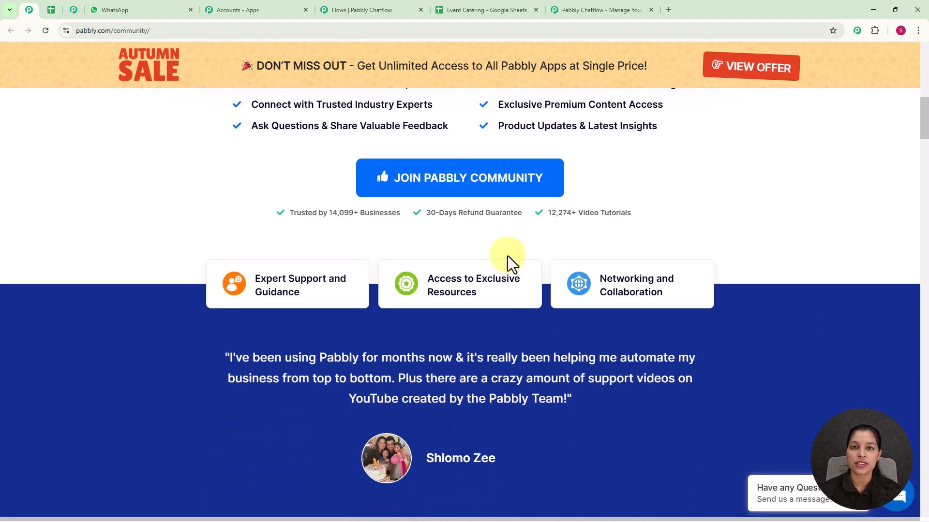
pyautogui.scroll(-2, 506, 257)
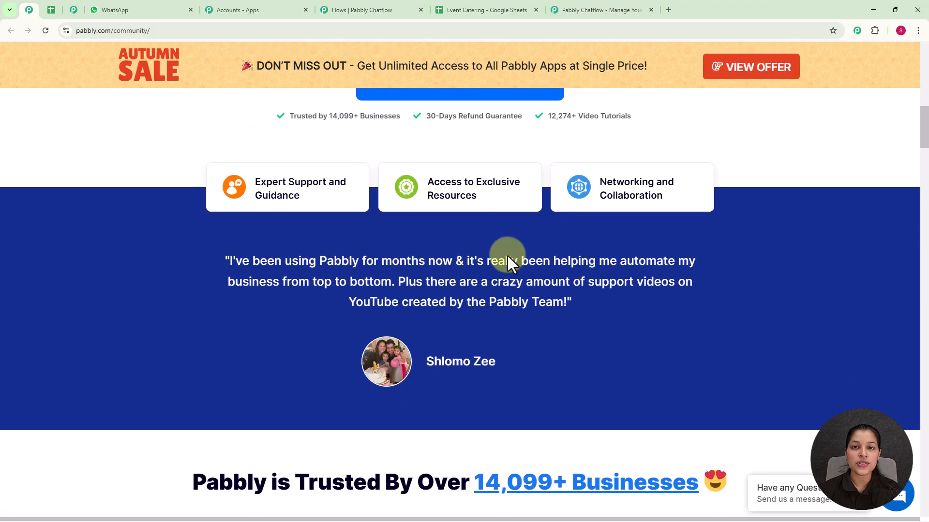
pyautogui.scroll(-3, 506, 254)
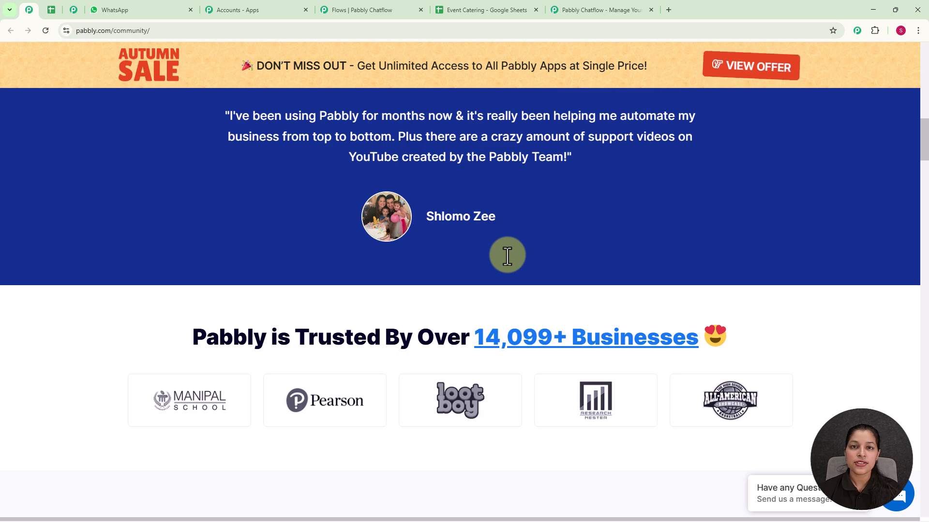
pyautogui.scroll(-3, 507, 255)
pyautogui.scroll(-8, 506, 256)
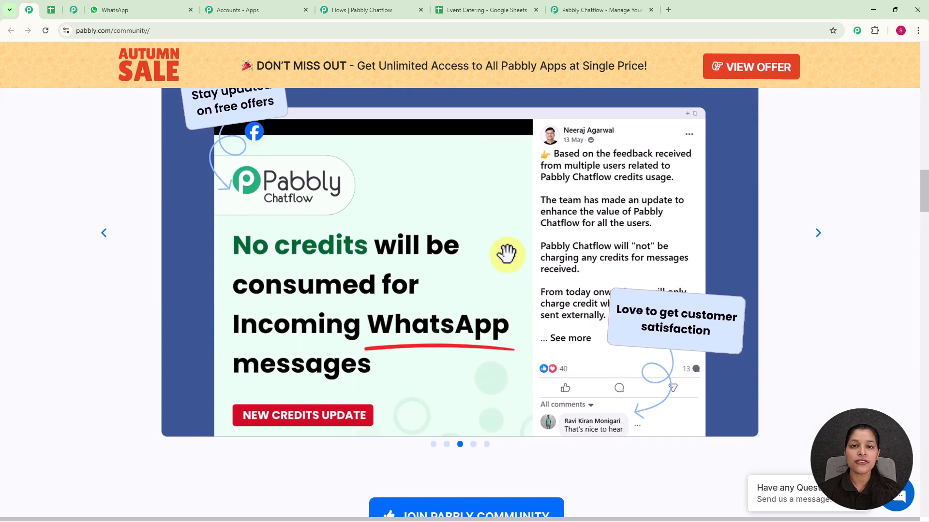
pyautogui.scroll(-6, 507, 255)
pyautogui.scroll(-10, 507, 255)
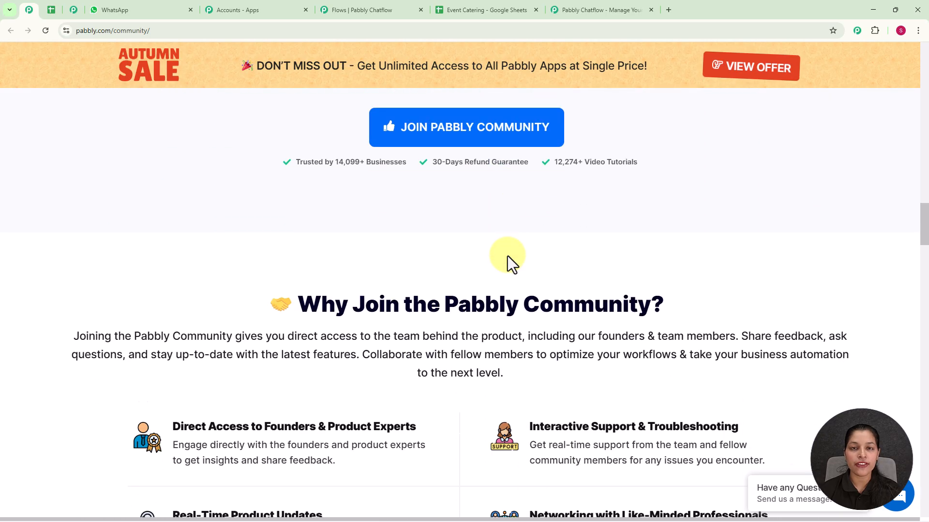
pyautogui.scroll(-4, 507, 256)
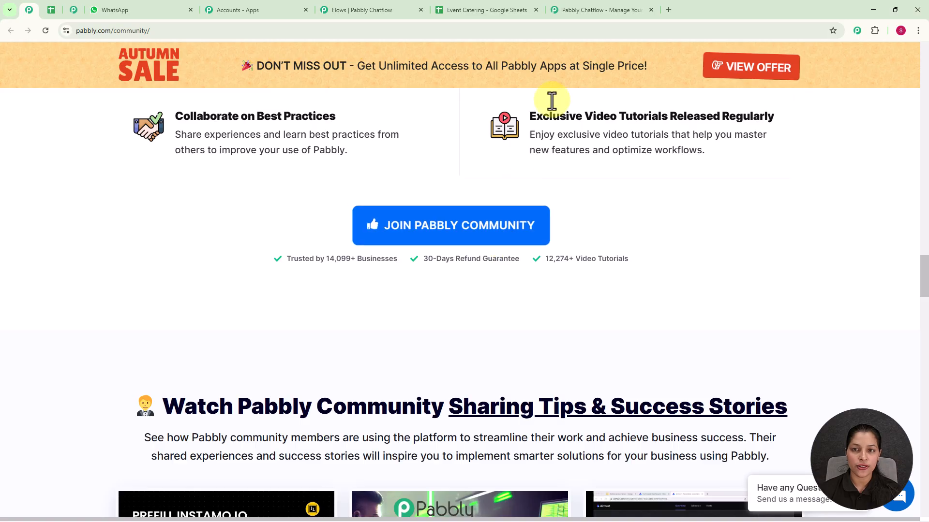
# Return to the Pabbly Chatflow website and sign in to the Pabbly account
pyautogui.click(569, 12)
pyautogui.click(625, 133)
pyautogui.click(682, 108)
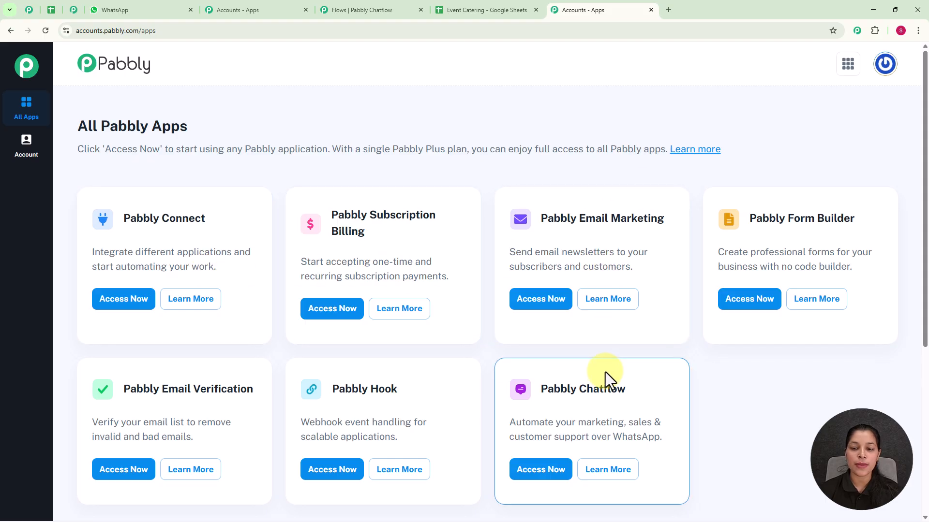
# Access the Pabbly Chatflow application from the All Pabbly Apps page
pyautogui.scroll(-1, 605, 372)
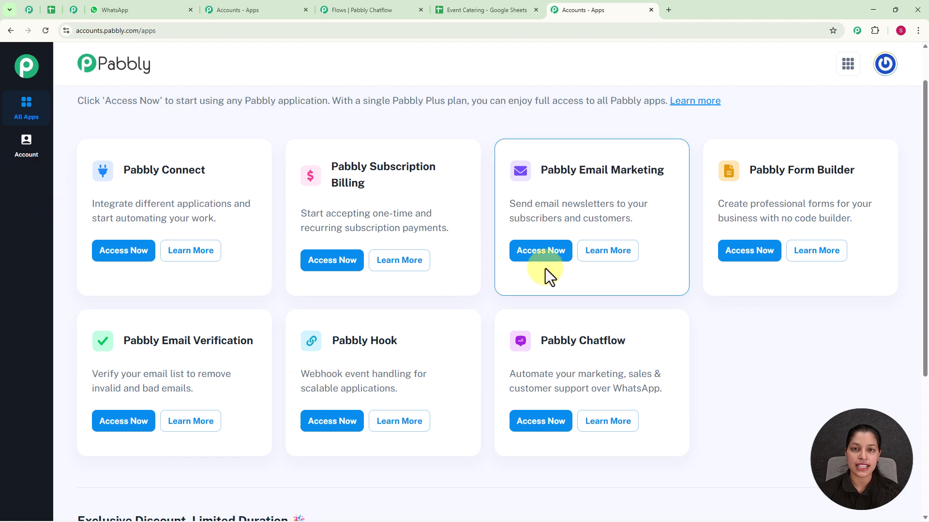
pyautogui.scroll(-2, 595, 361)
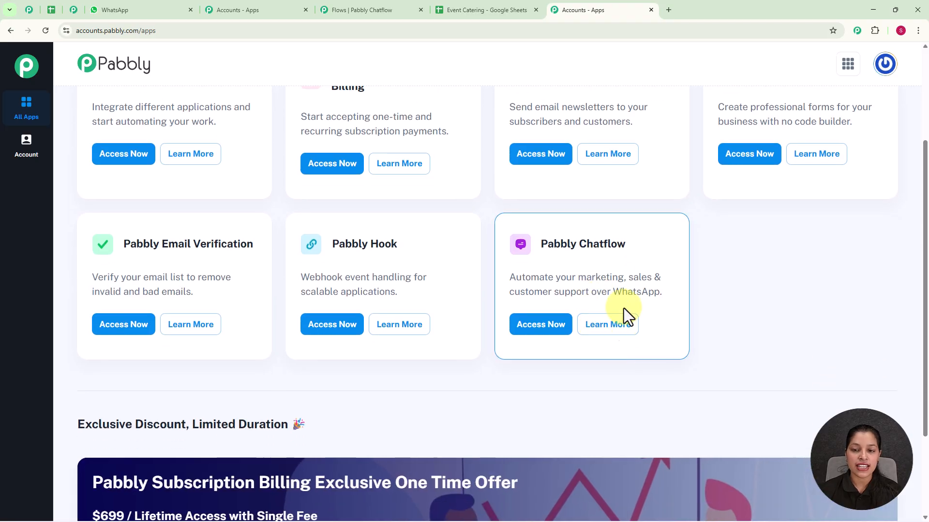
pyautogui.click(545, 327)
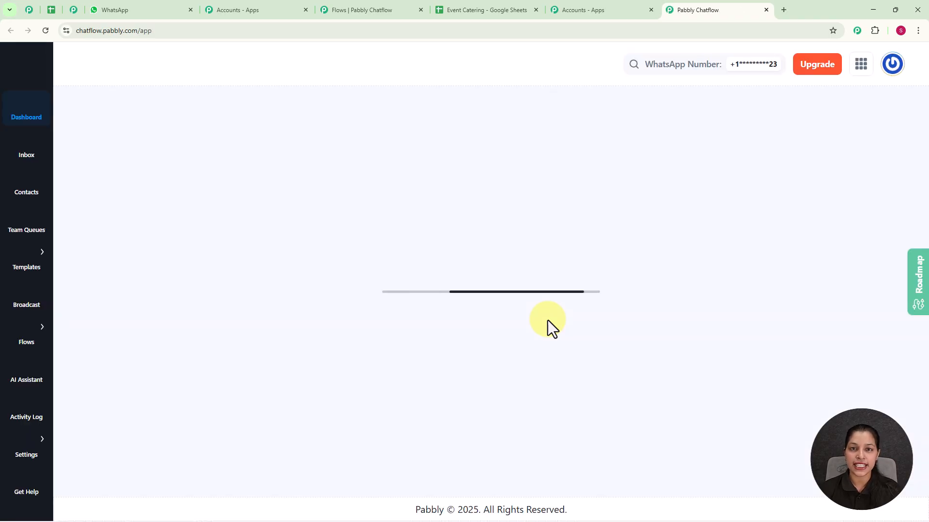
# Review the connected WhatsApp numbers on the dashboard and the connection options for adding a WhatsApp number
pyautogui.scroll(-4, 527, 314)
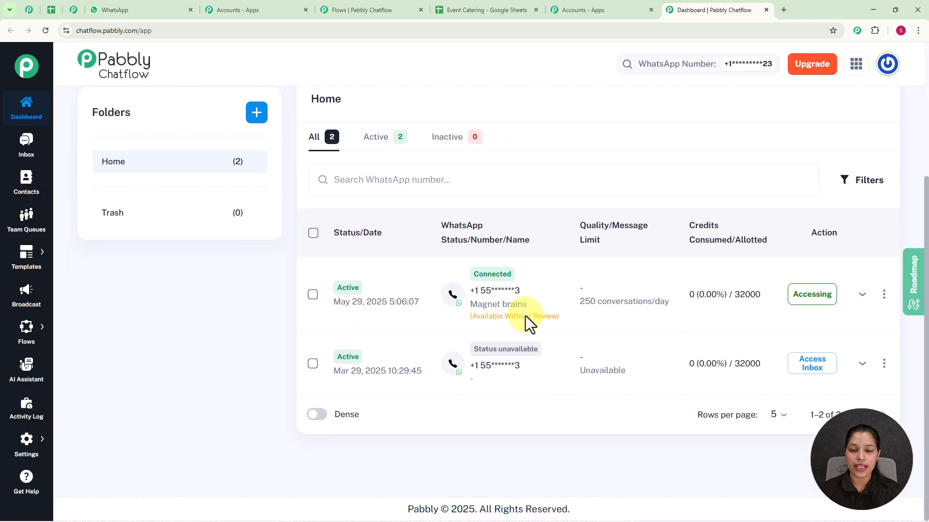
pyautogui.scroll(4, 551, 255)
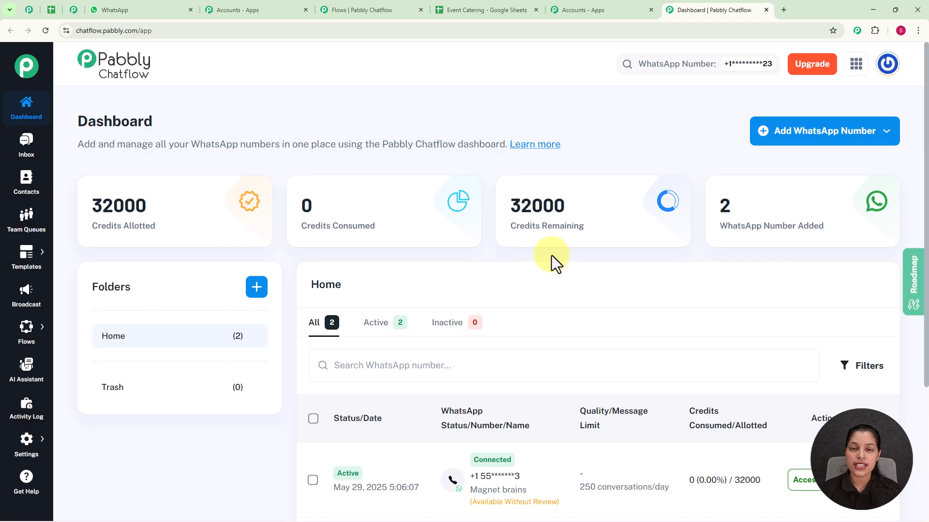
pyautogui.click(792, 139)
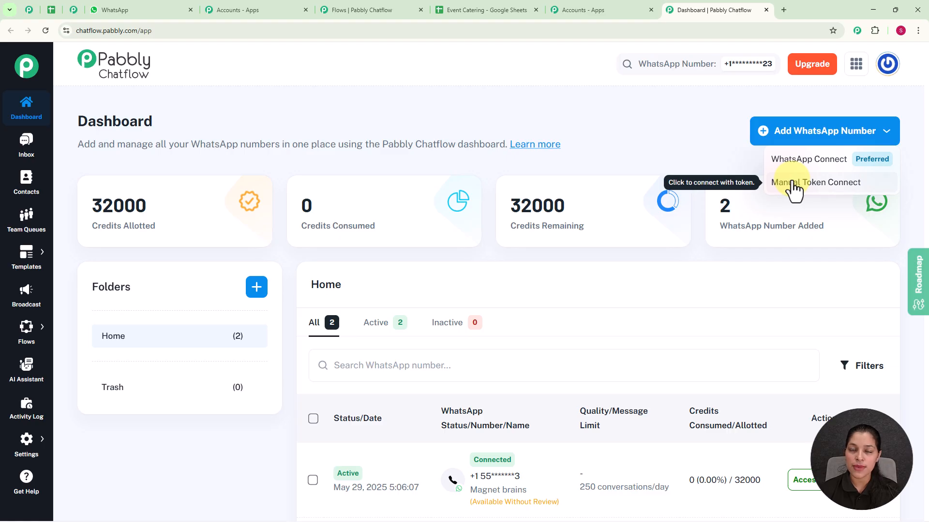
pyautogui.click(675, 155)
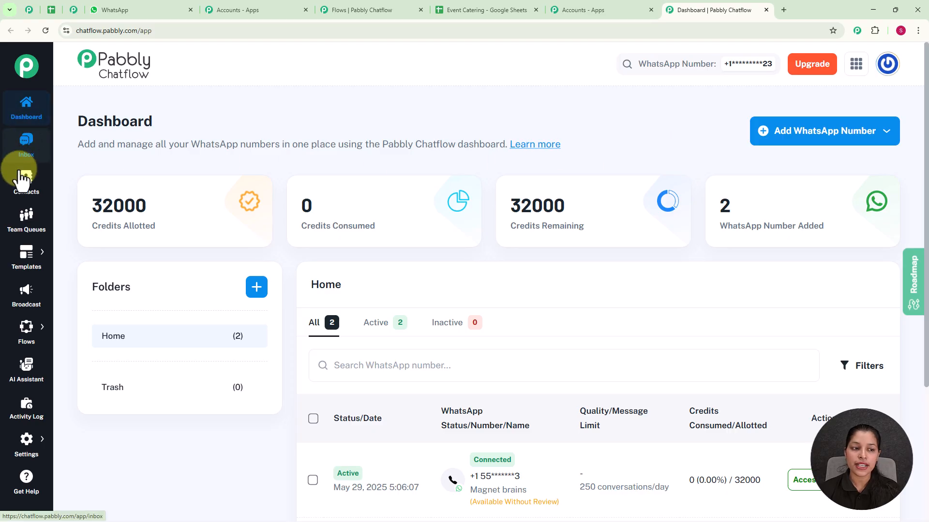
# Open the Flow Builder, look over the existing flows and add a new flow
pyautogui.moveTo(20, 447)
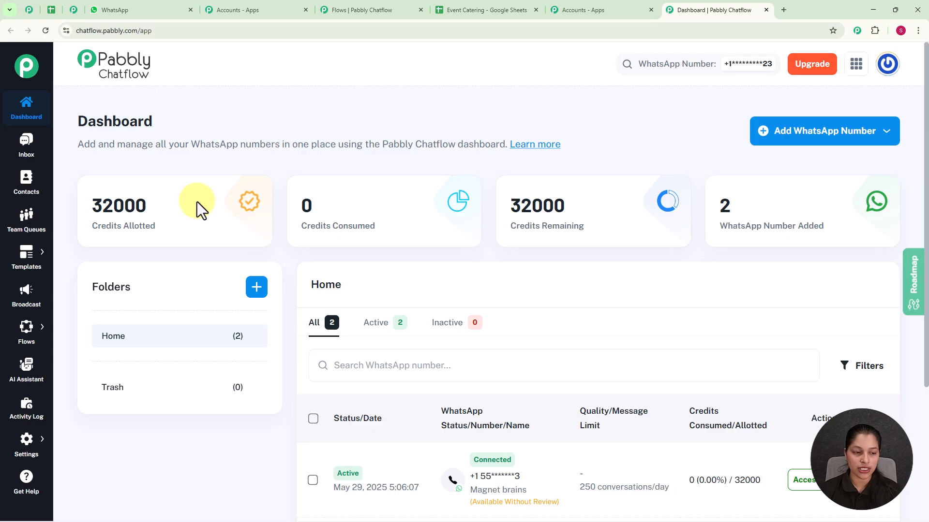
pyautogui.moveTo(30, 339)
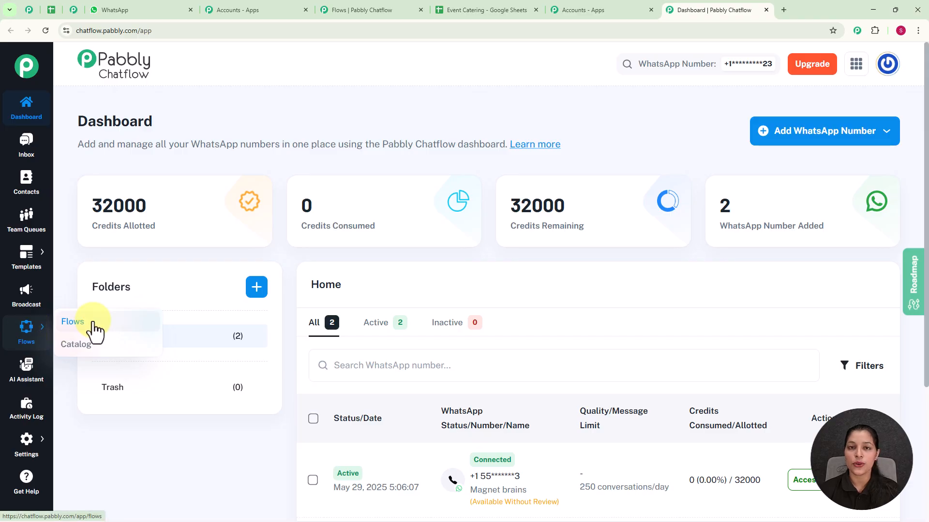
pyautogui.click(94, 324)
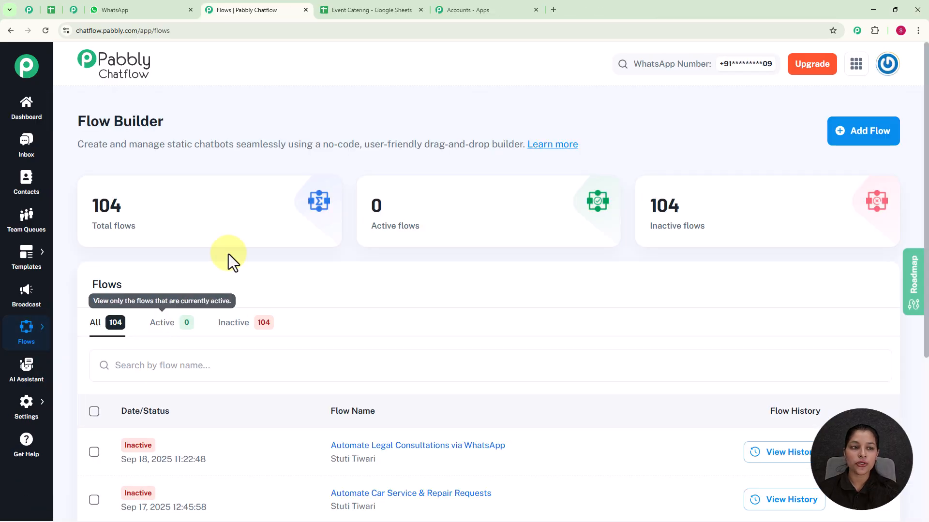
pyautogui.scroll(-5, 335, 280)
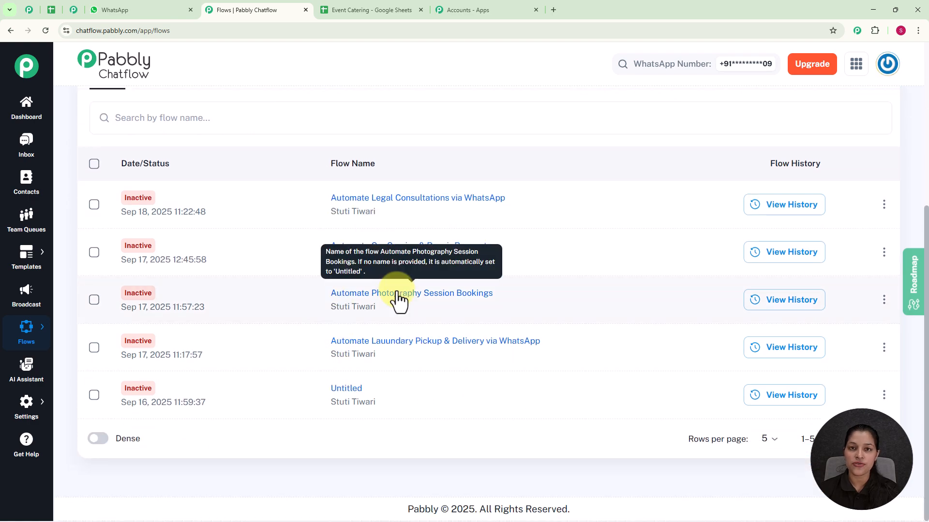
pyautogui.scroll(5, 397, 300)
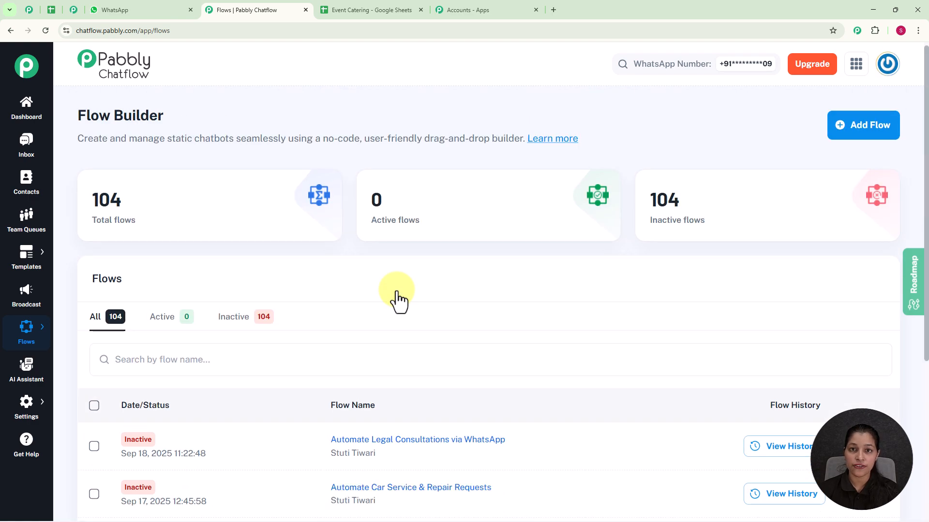
pyautogui.click(876, 131)
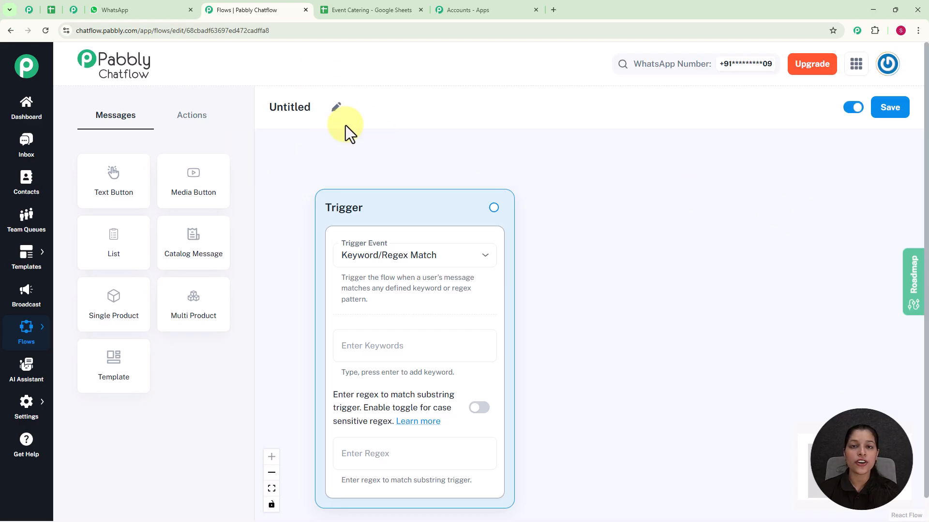
# Rename the untitled flow as Automate Event Catering Orders on WhatsApp
pyautogui.click(335, 107)
pyautogui.press('BackSpace')
pyautogui.press('BackSpace')
pyautogui.press('BackSpace')
pyautogui.press('BackSpace')
pyautogui.press('BackSpace')
pyautogui.press('BackSpace')
pyautogui.press('BackSpace')
pyautogui.press('BackSpace')
pyautogui.write('Automate Event Catering Orders on WhatsApp')
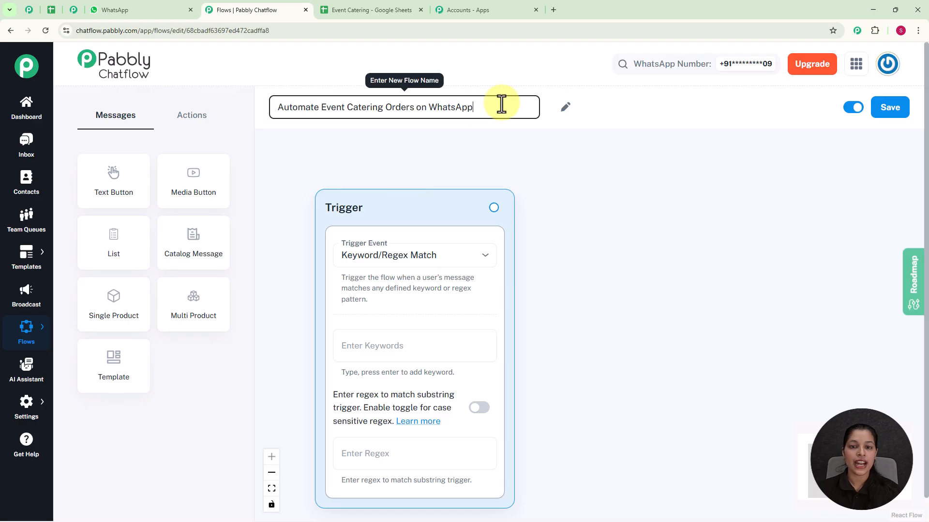
pyautogui.press('Return')
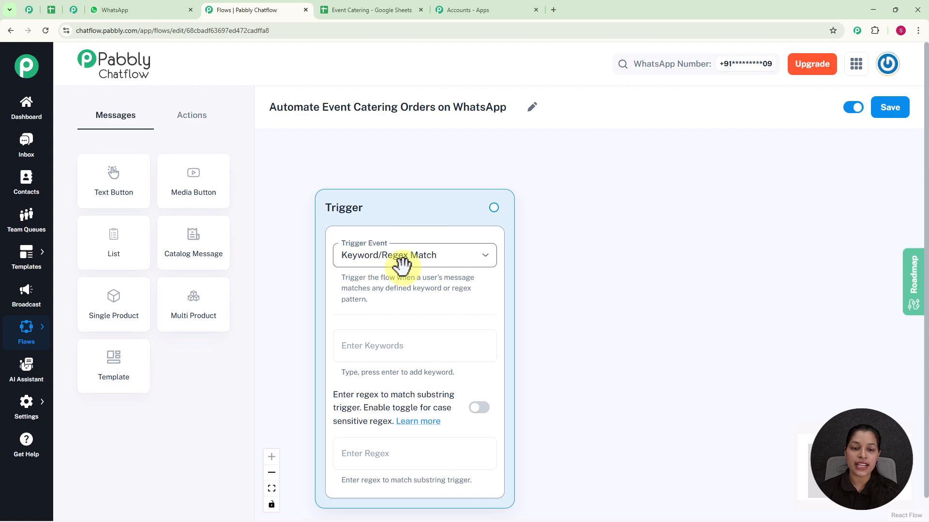
# Review the available trigger events while keeping Keyword/Regex Match selected
pyautogui.click(448, 267)
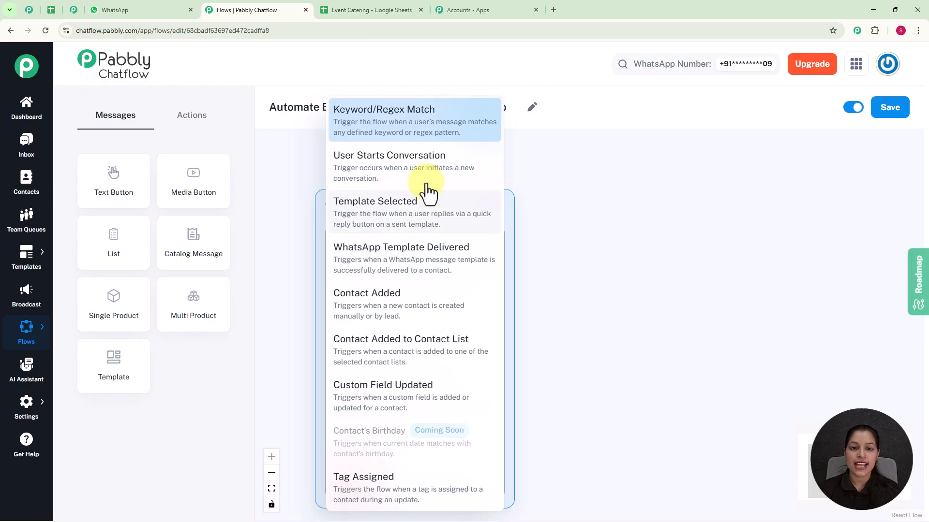
pyautogui.click(599, 204)
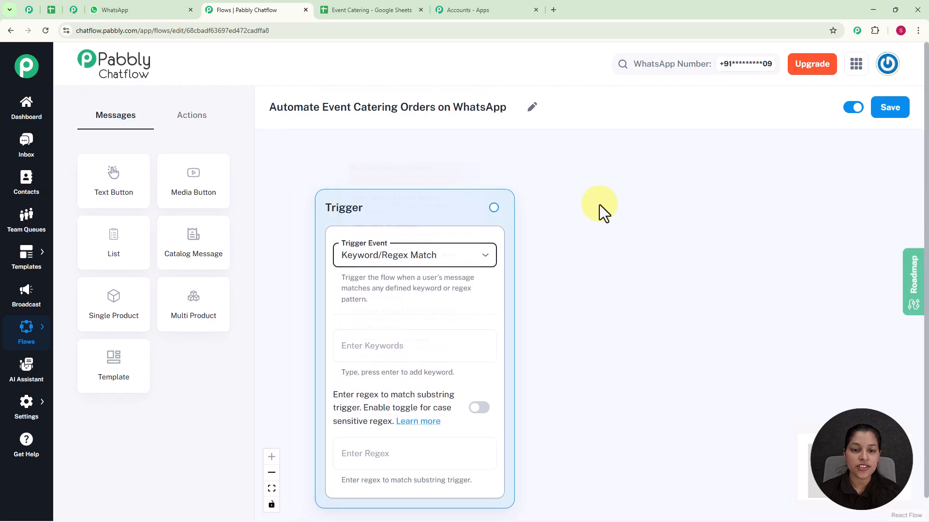
# Try Food as a keyword for the flow's trigger and remove it again
pyautogui.click(421, 341)
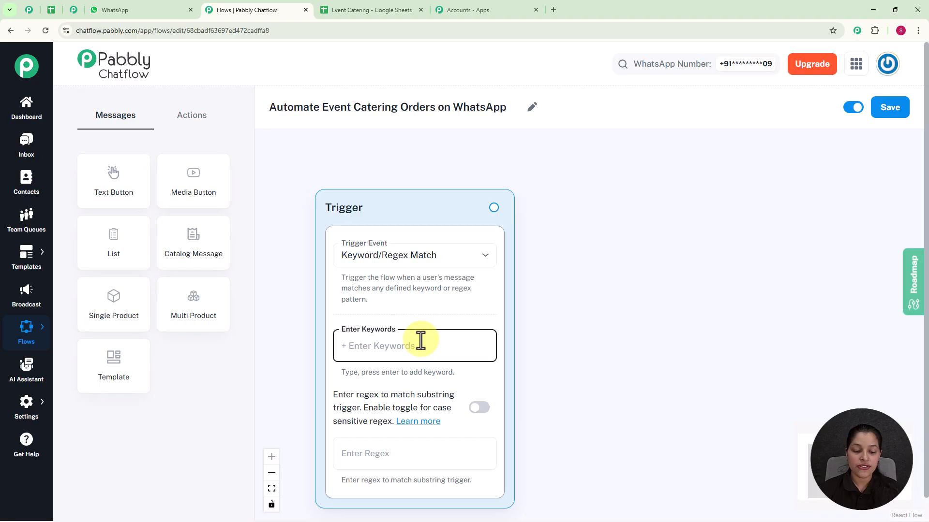
pyautogui.write('Foo')
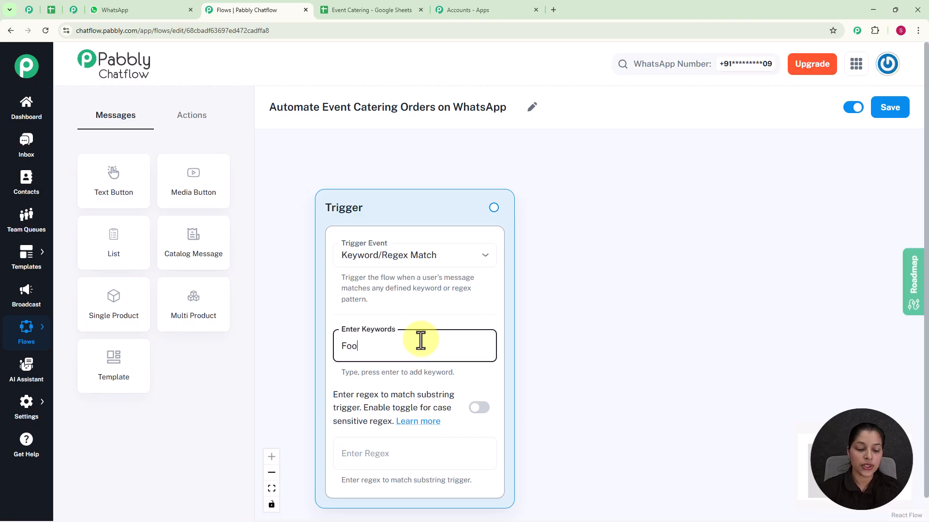
pyautogui.write('d')
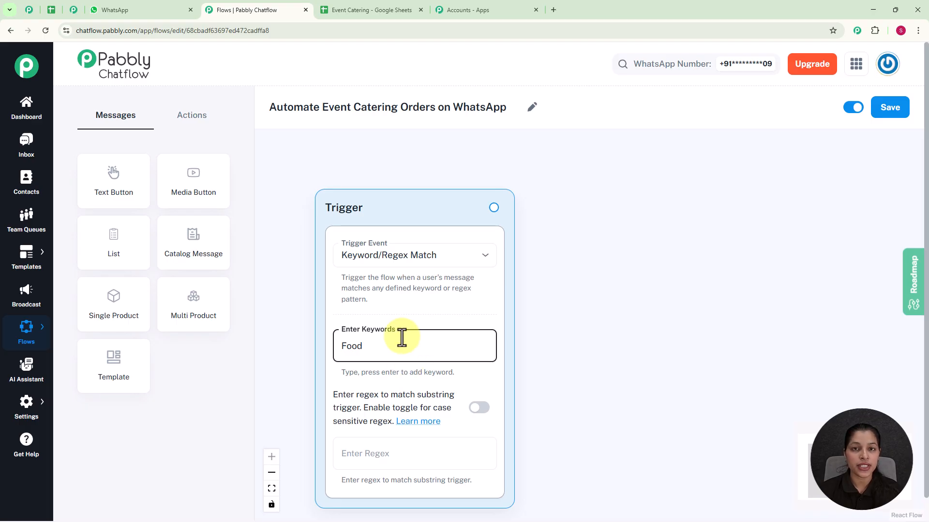
pyautogui.press('Return')
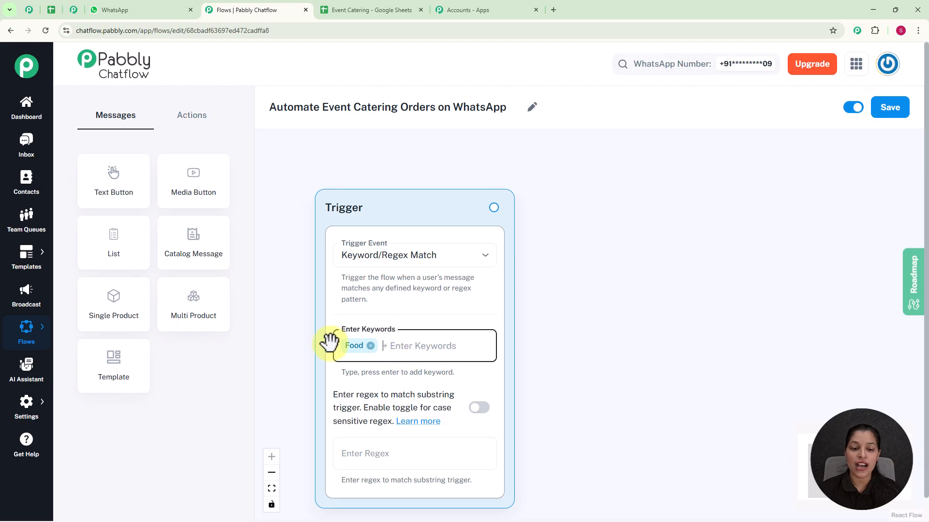
pyautogui.click(370, 346)
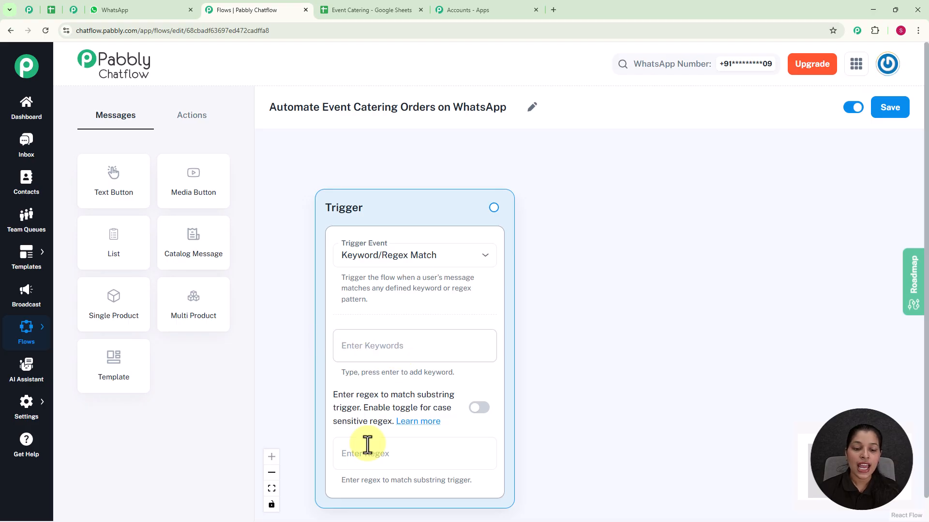
# Set the trigger's regex to [\s\S]+ and connect a new Text Button message beside it
pyautogui.click(364, 452)
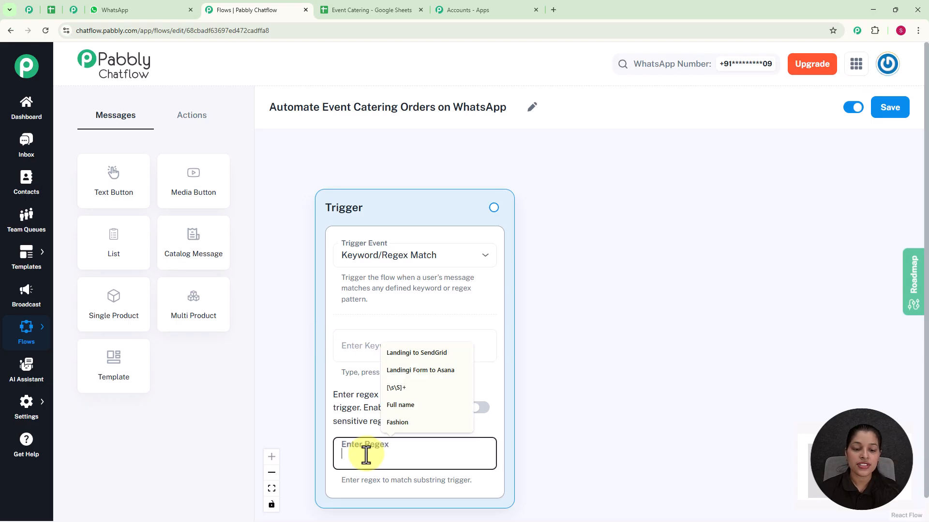
pyautogui.click(388, 393)
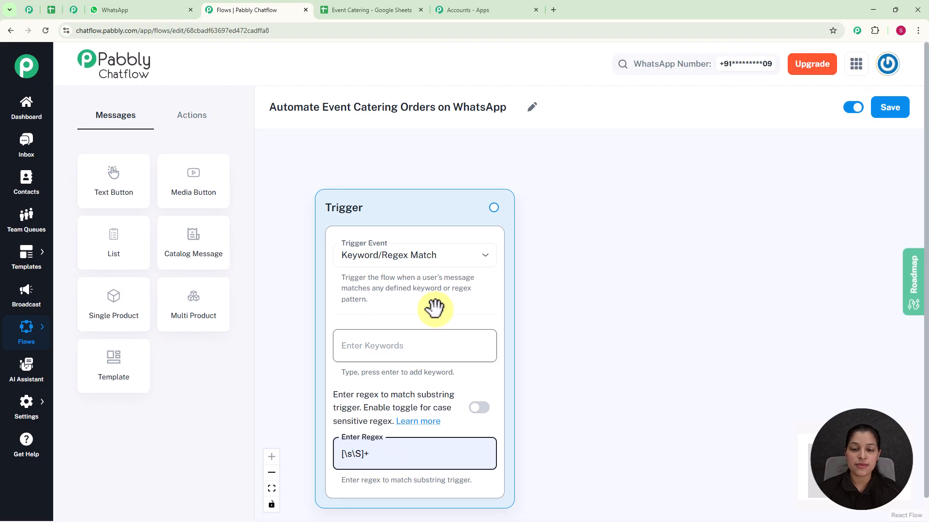
pyautogui.moveTo(493, 208); pyautogui.dragTo(608, 240)
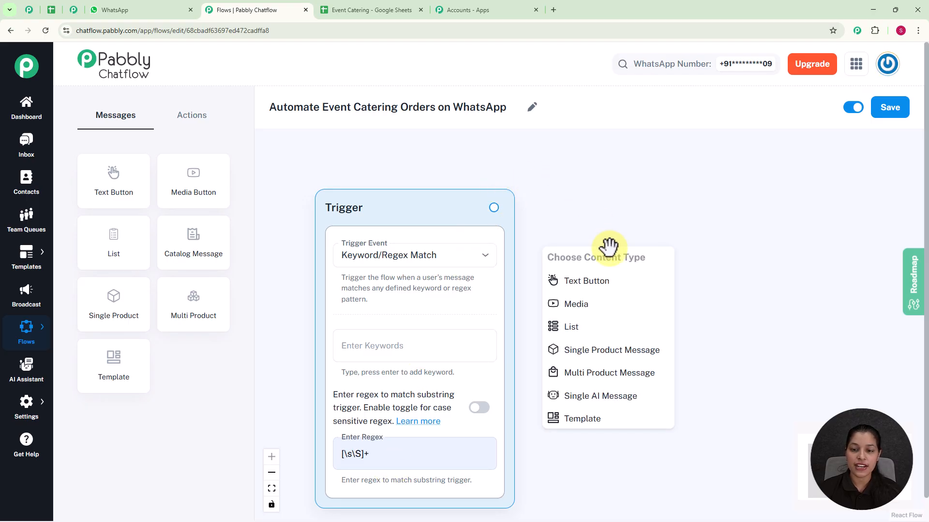
pyautogui.click(626, 288)
pyautogui.moveTo(627, 265); pyautogui.dragTo(655, 243)
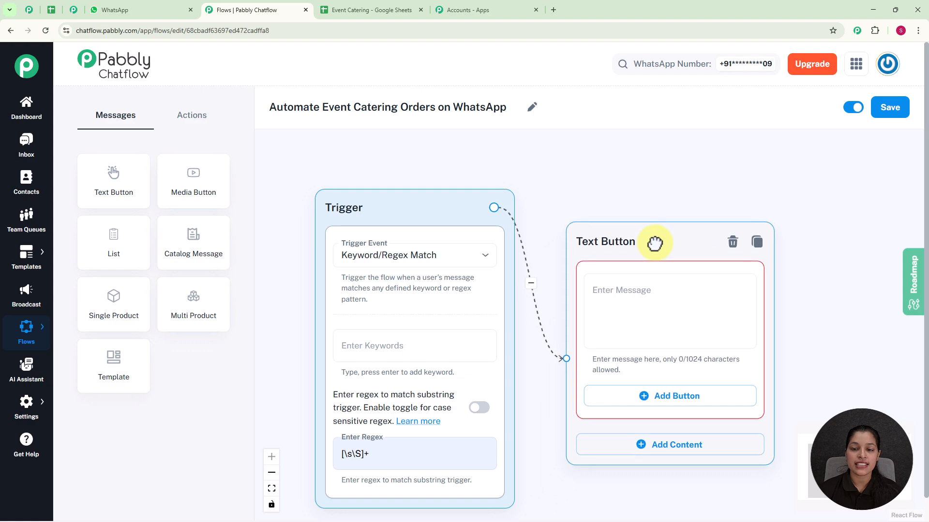
# Enter the Text Button's welcome message: "*Hi! Welcome to Gourmet Caterers*. What would you like to do?"
pyautogui.scroll(-2, 655, 241)
pyautogui.moveTo(800, 324); pyautogui.dragTo(700, 296)
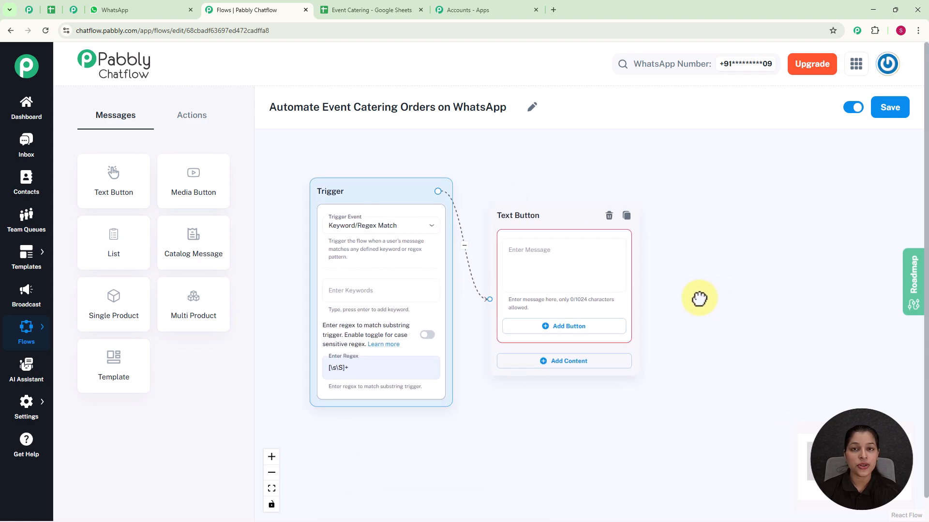
pyautogui.scroll(2, 699, 299)
pyautogui.click(520, 259)
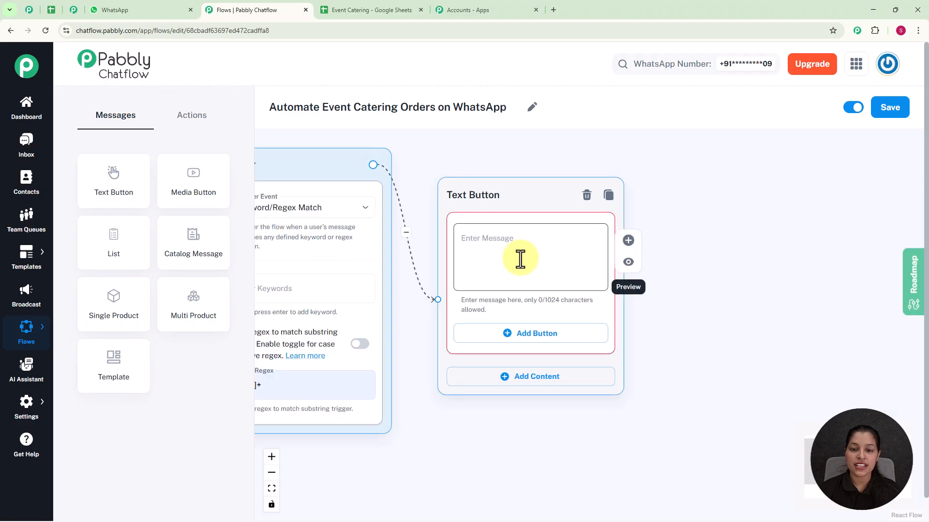
pyautogui.write('🍽️ *Hi! Welcome to Gourmet Caterers*. What would you like to do?')
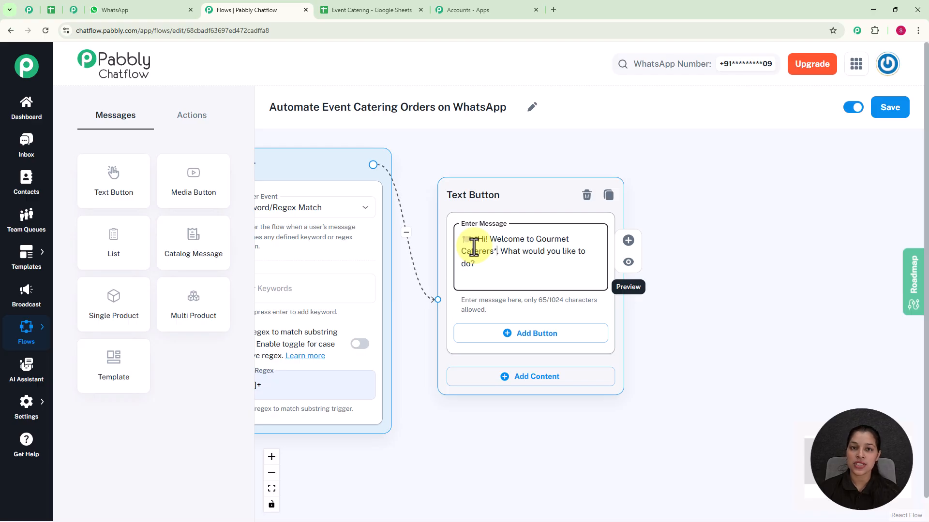
# Add two buttons with matching emojis to the welcome message: View Menu and Book Event
pyautogui.click(499, 344)
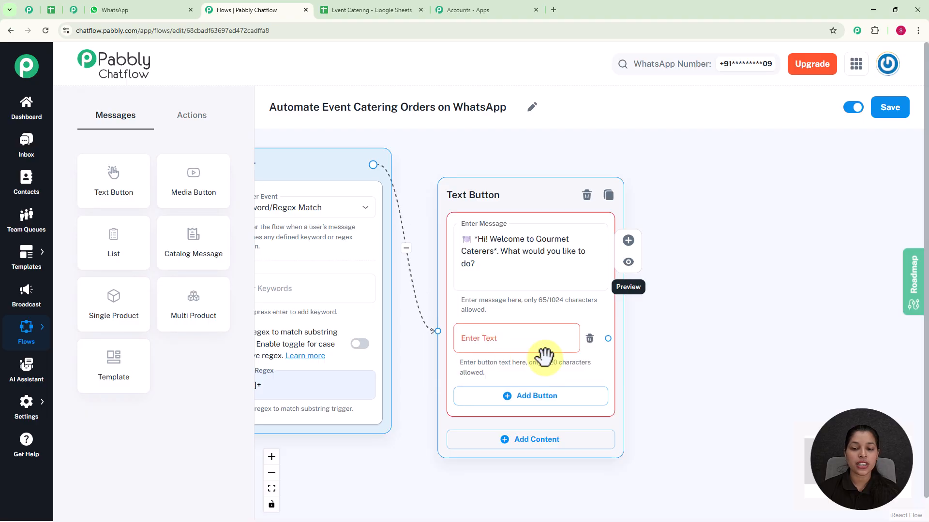
pyautogui.click(514, 336)
pyautogui.write('View Menu 📋')
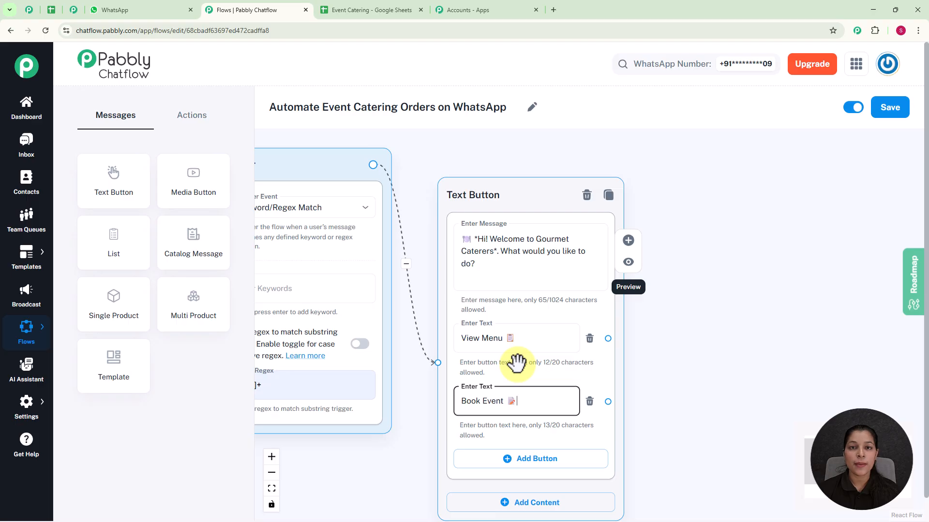
# Connect a new List message to the View Menu button and enter *Our Menu* with an emoji as its body
pyautogui.moveTo(608, 339); pyautogui.dragTo(697, 208)
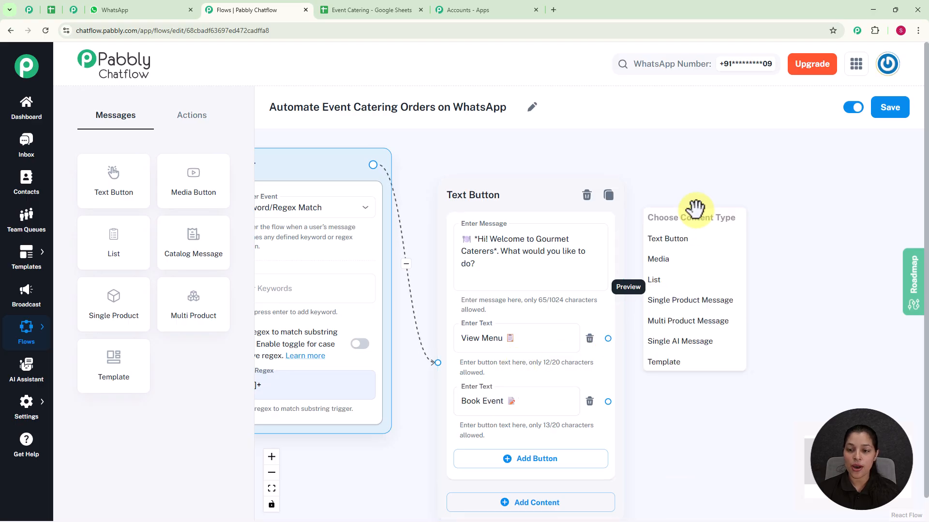
pyautogui.click(684, 285)
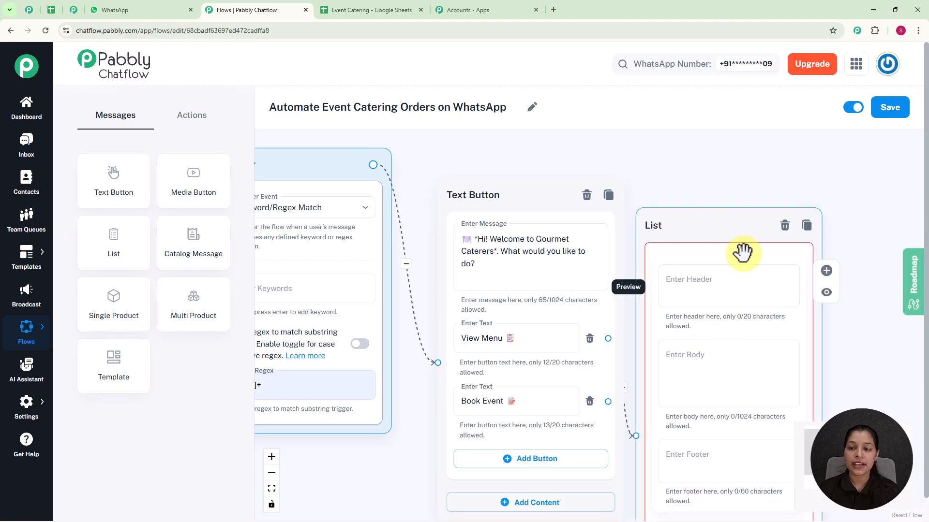
pyautogui.scroll(-5, 699, 279)
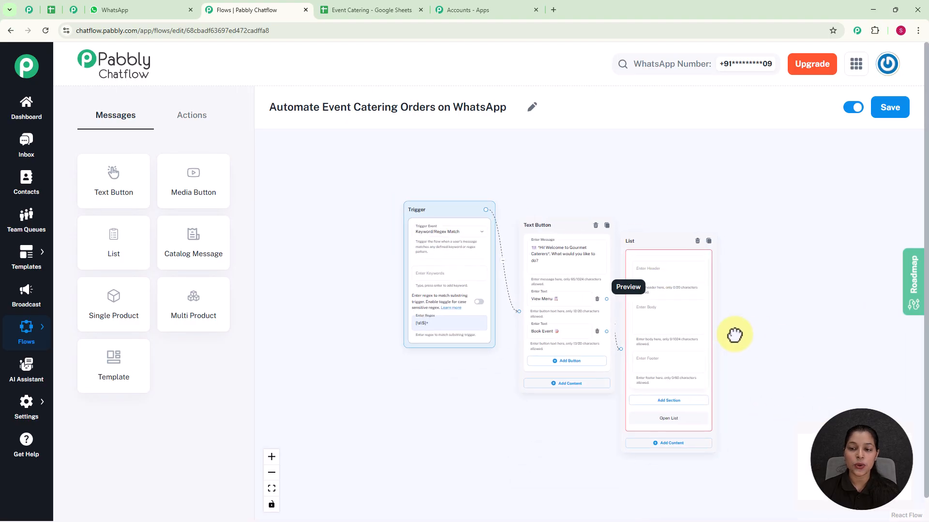
pyautogui.scroll(4, 681, 322)
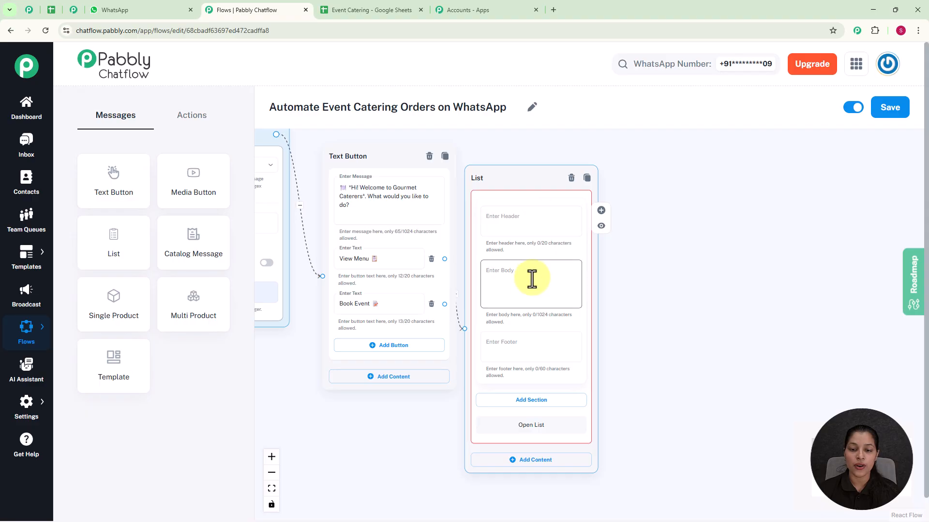
pyautogui.moveTo(511, 181); pyautogui.dragTo(528, 151)
pyautogui.click(530, 247)
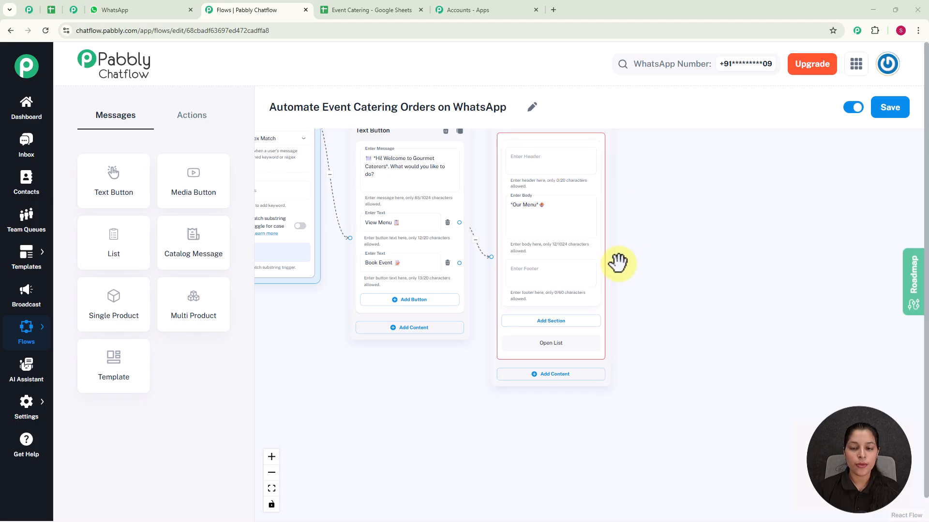
# Add a section titled Menu to the List message
pyautogui.scroll(2, 616, 263)
pyautogui.scroll(1, 618, 263)
pyautogui.moveTo(668, 315); pyautogui.dragTo(668, 293)
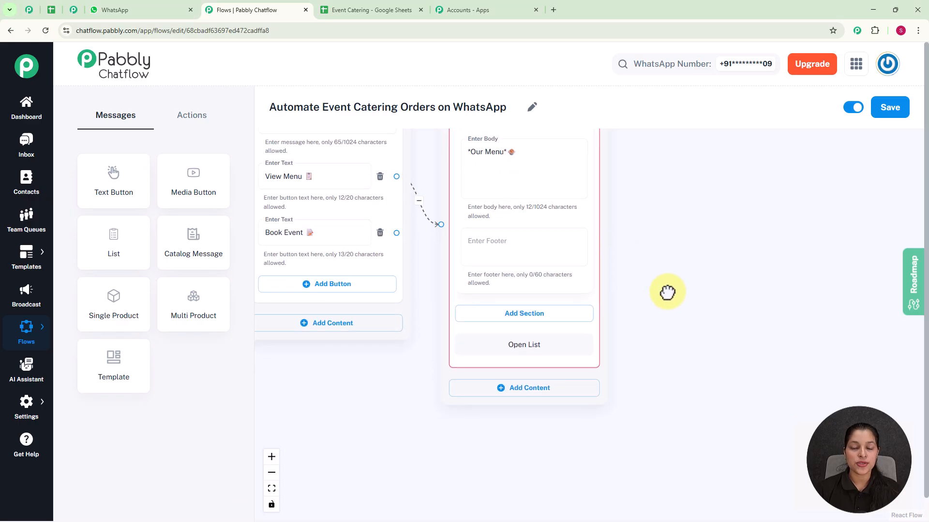
pyautogui.click(531, 320)
pyautogui.click(510, 336)
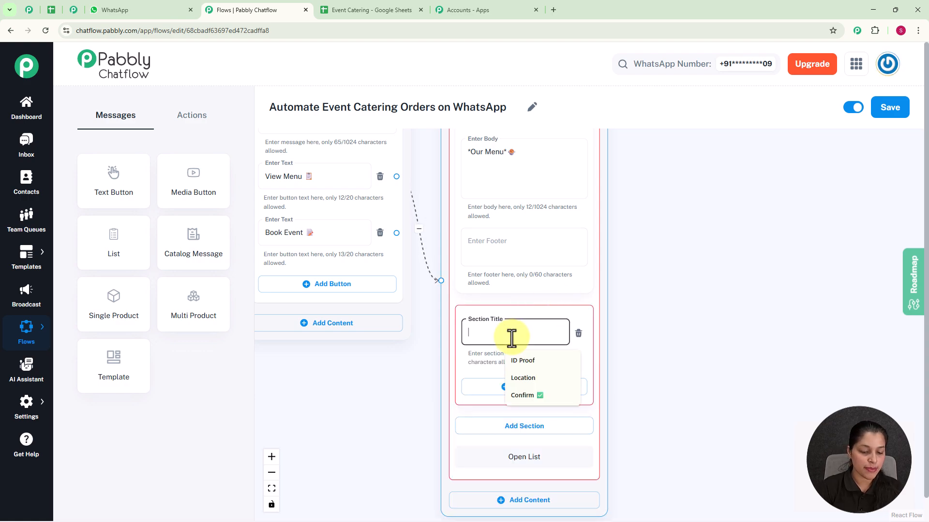
pyautogui.write('Menu')
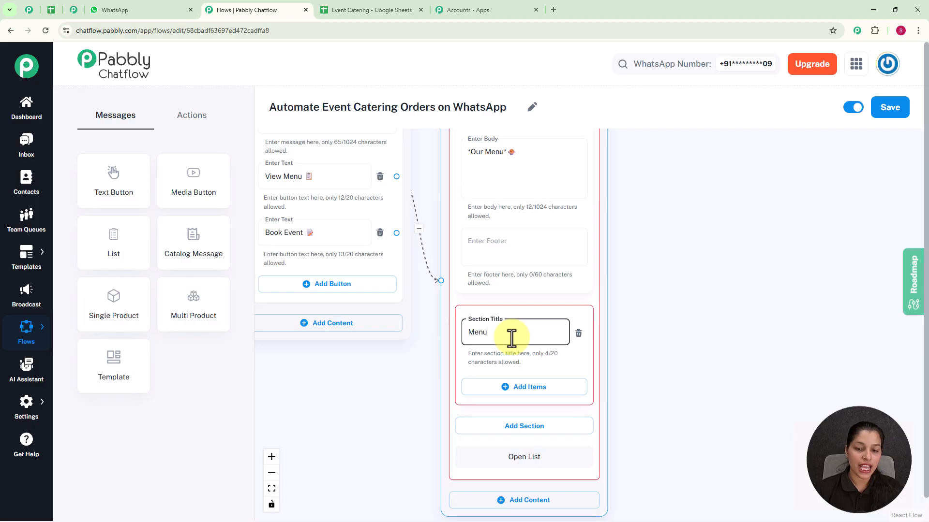
# Add three items with emojis to the Menu section, titled Starters, Main Course and Desserts
pyautogui.click(512, 389)
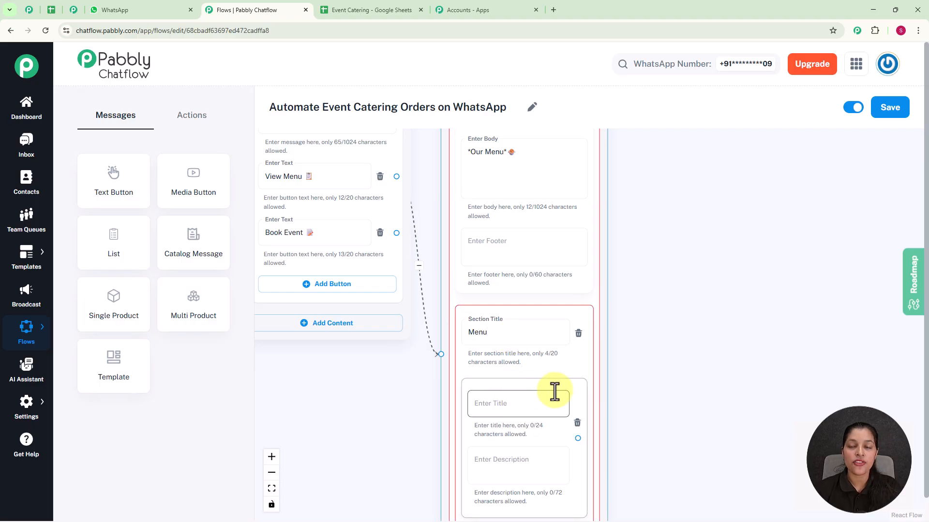
pyautogui.scroll(-3, 709, 352)
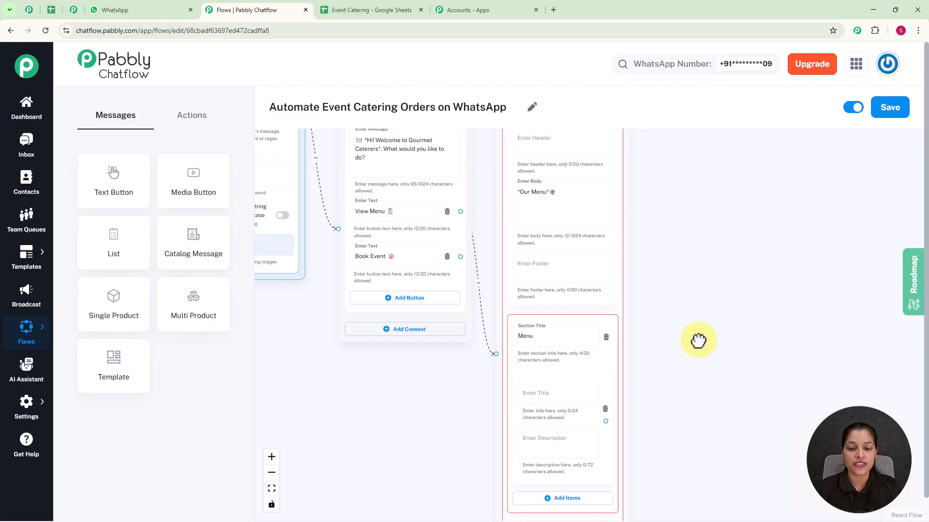
pyautogui.moveTo(704, 352); pyautogui.dragTo(635, 228)
pyautogui.scroll(2, 639, 265)
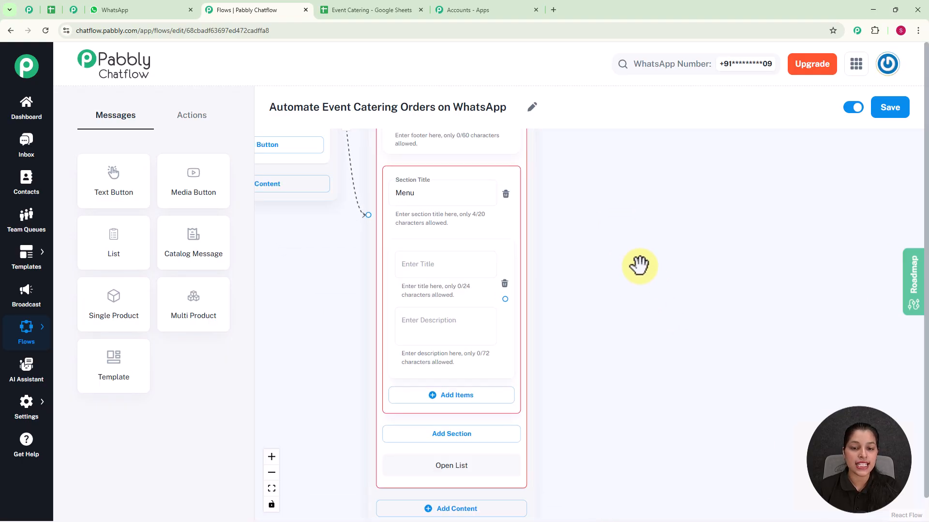
pyautogui.click(415, 269)
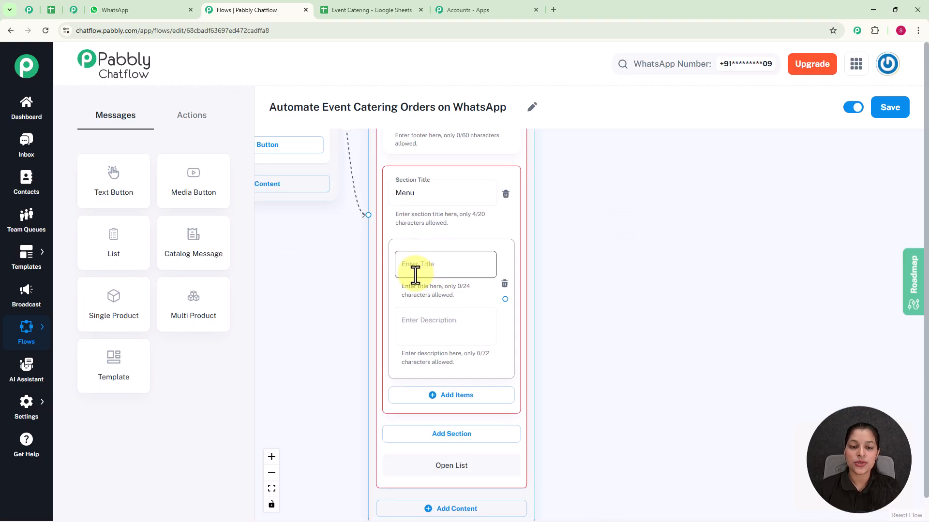
pyautogui.write('Starters🍲')
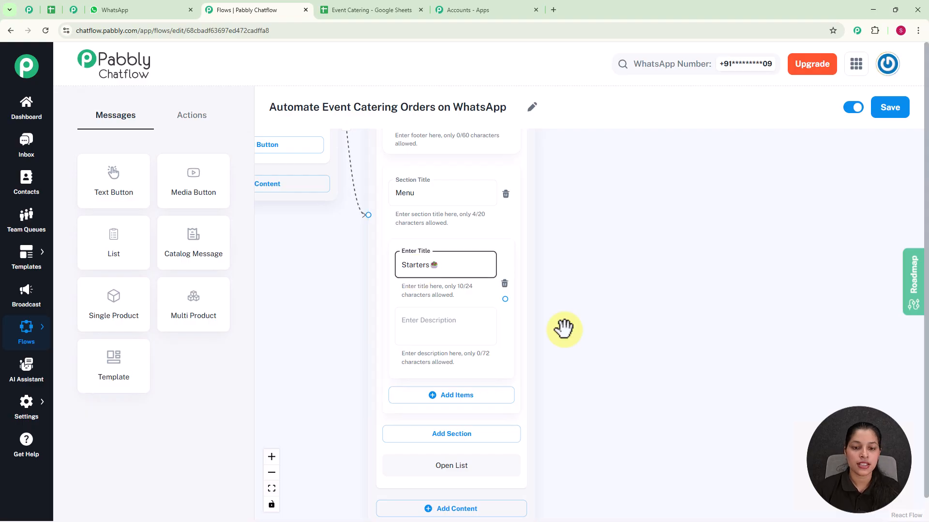
pyautogui.click(352, 237)
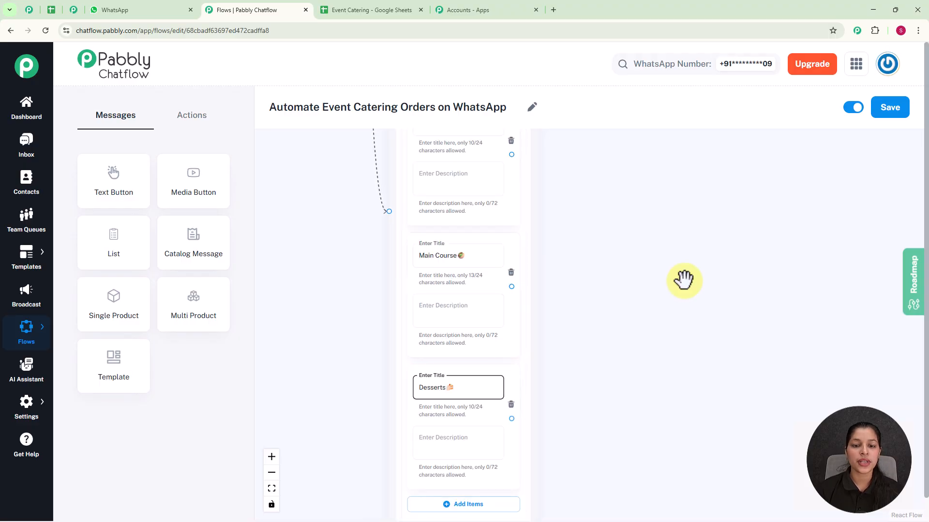
pyautogui.scroll(-3, 683, 281)
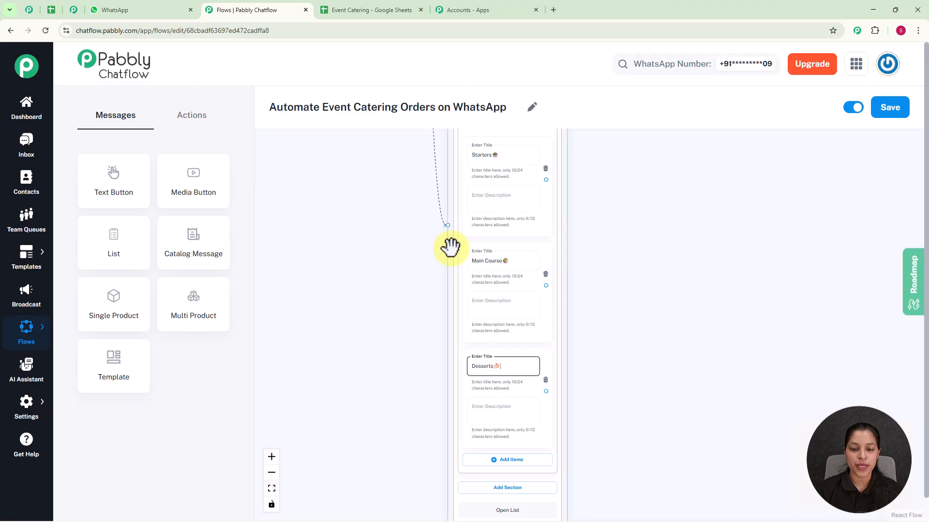
pyautogui.scroll(-2, 674, 297)
pyautogui.moveTo(654, 262); pyautogui.dragTo(571, 311)
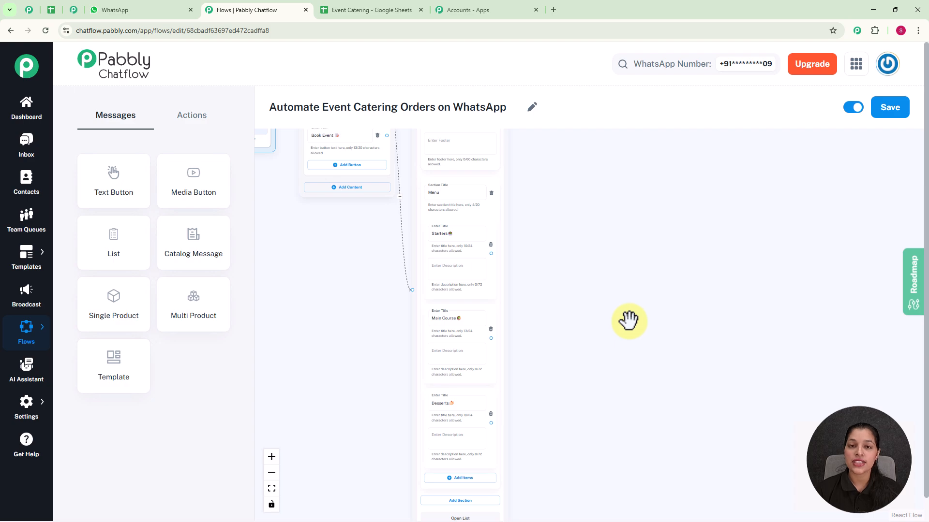
# Add a Text Button message with the starters price list, beginning "1. Veg Spring Rolls - ₹234", and connect the Starters item to it
pyautogui.scroll(2, 625, 318)
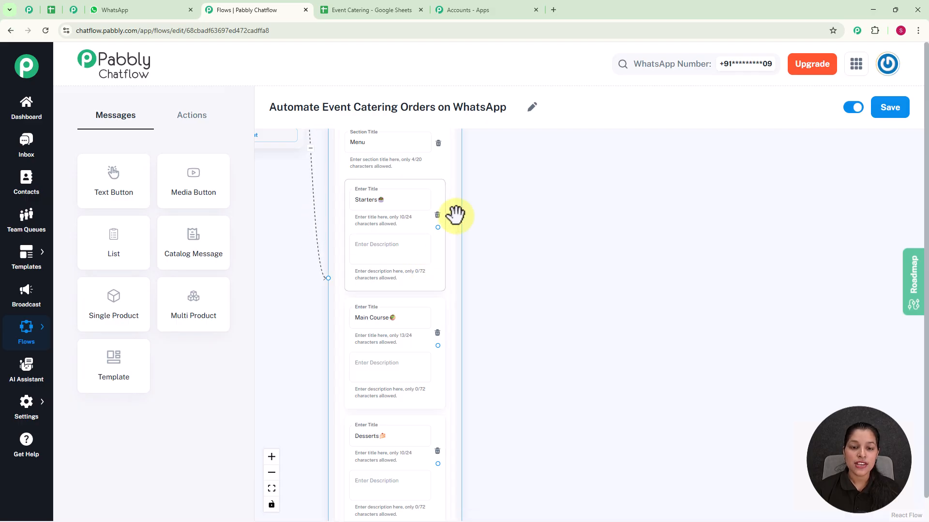
pyautogui.moveTo(438, 227); pyautogui.dragTo(499, 170)
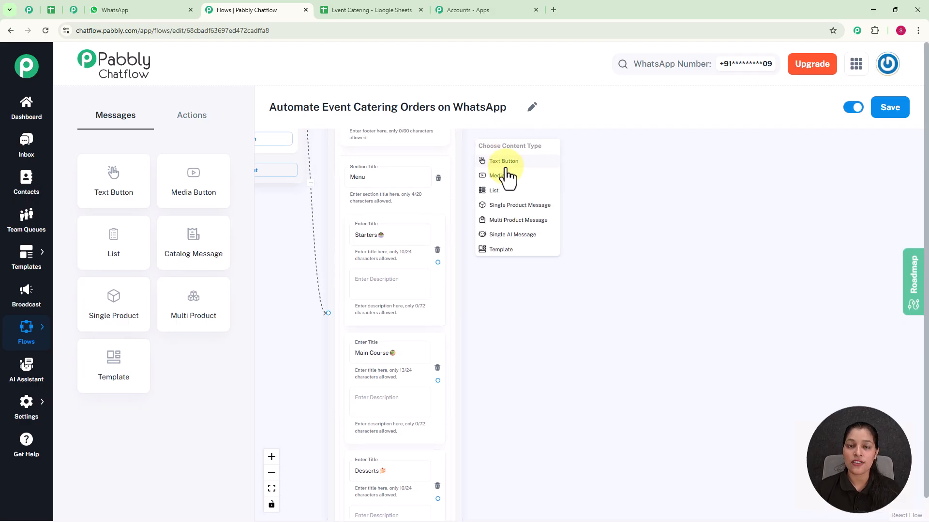
pyautogui.click(504, 163)
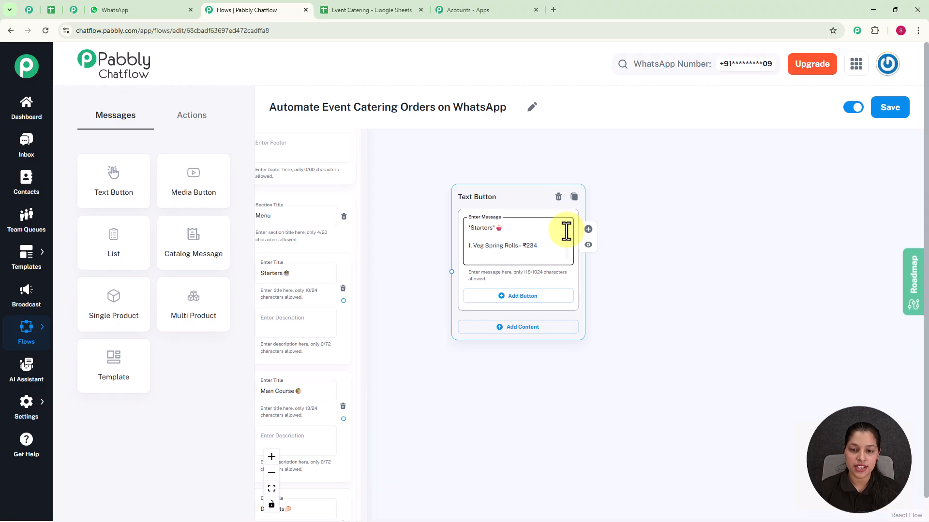
pyautogui.moveTo(343, 300); pyautogui.dragTo(453, 276)
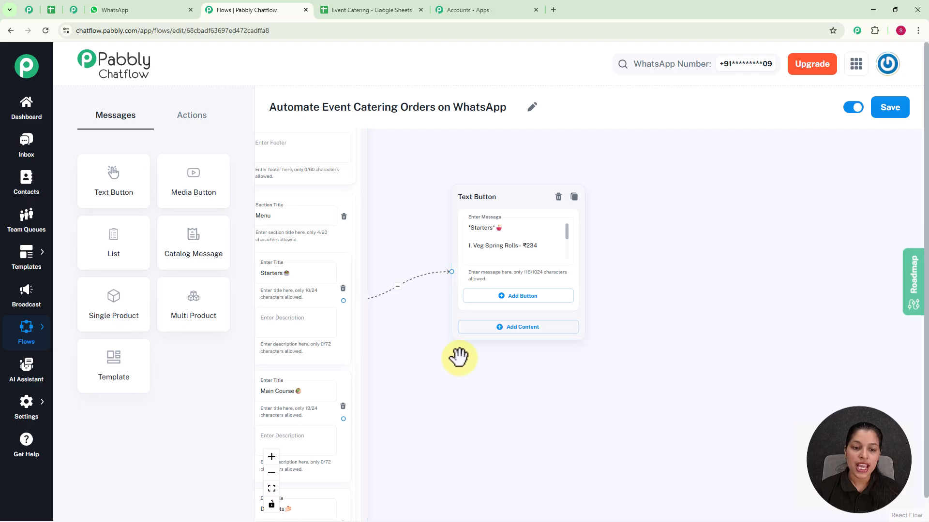
# Add Text Button messages with the main course and dessert price lists, and connect the Main Course and Desserts items to them
pyautogui.moveTo(415, 398); pyautogui.dragTo(474, 288)
pyautogui.click(358, 294)
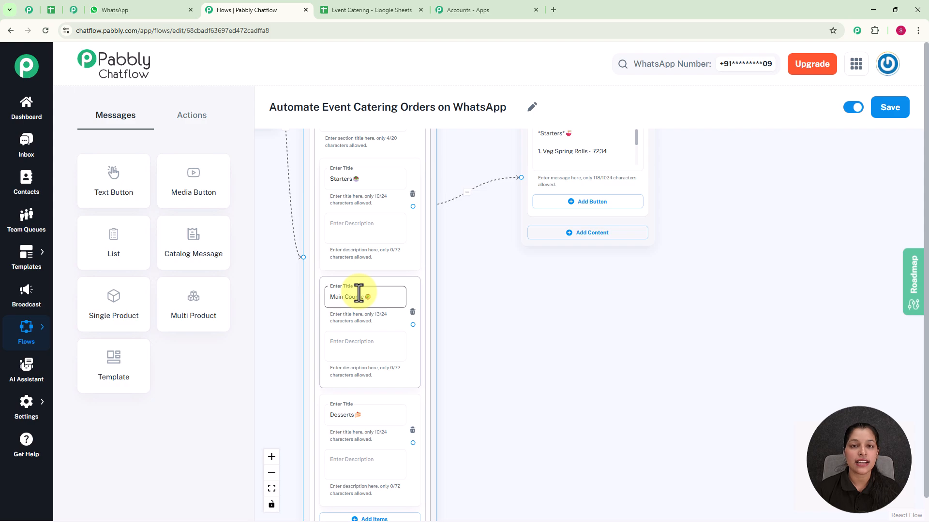
pyautogui.scroll(-3, 590, 292)
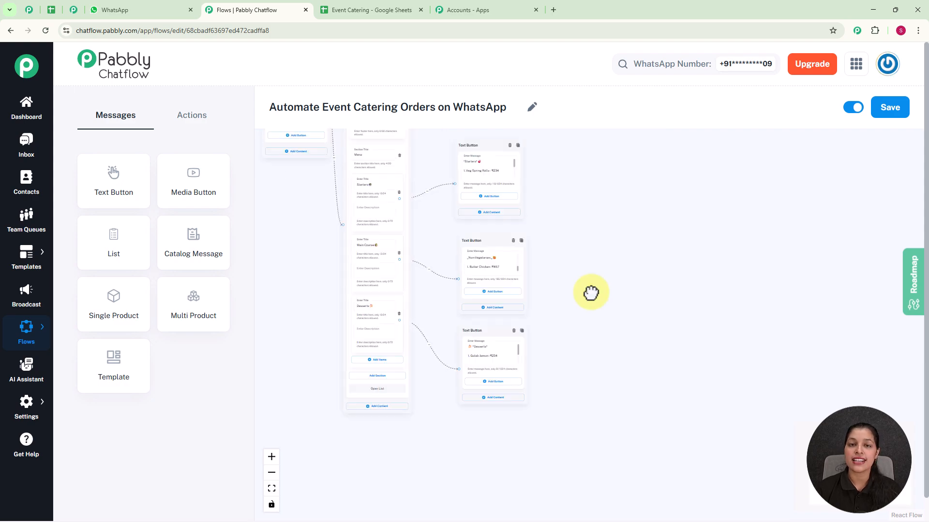
# Move the welcome Text Button message down below the trigger, beside the List message's menu items
pyautogui.scroll(2, 590, 292)
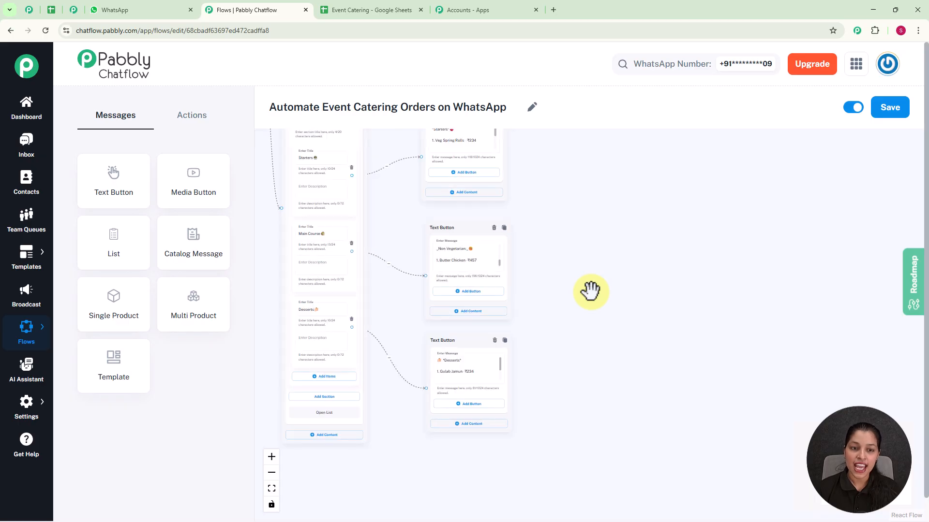
pyautogui.click(594, 249)
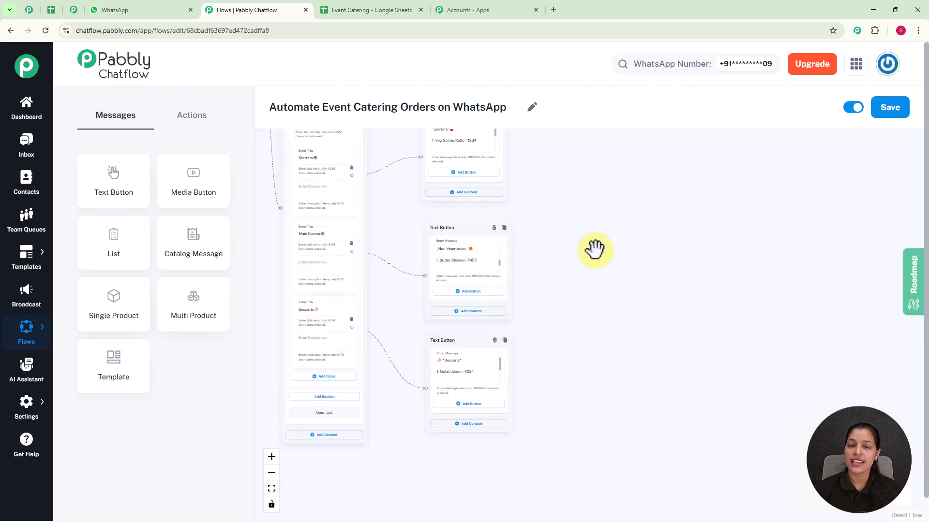
pyautogui.scroll(-2, 594, 249)
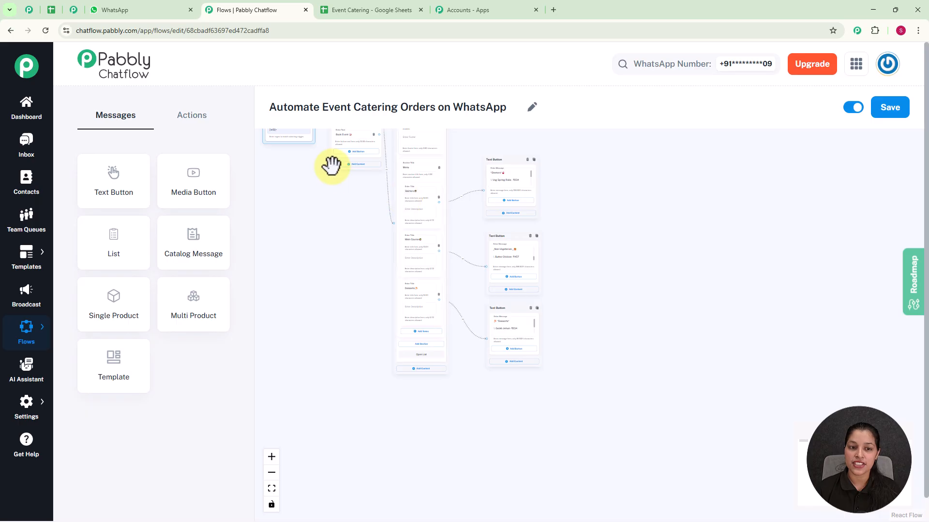
pyautogui.moveTo(327, 152); pyautogui.dragTo(299, 338)
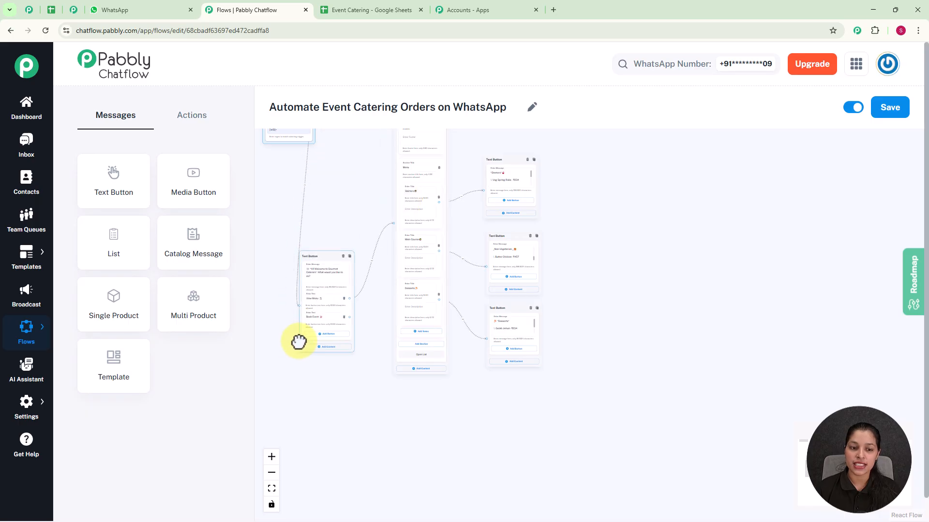
# Move the trigger beside the welcome Text Button message, and add an Ask Question action below the List message
pyautogui.moveTo(288, 139); pyautogui.dragTo(352, 338)
pyautogui.moveTo(394, 408); pyautogui.dragTo(341, 323)
pyautogui.click(198, 118)
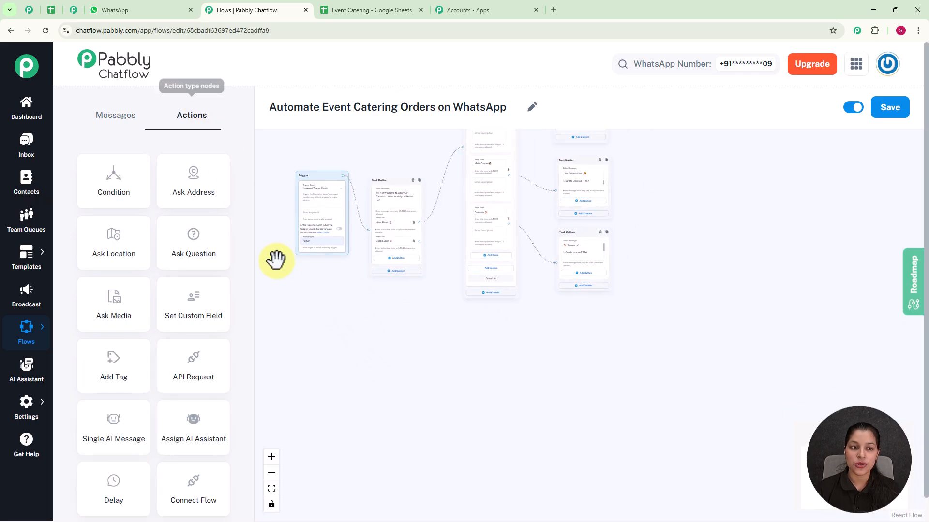
pyautogui.click(189, 242)
pyautogui.scroll(-4, 301, 305)
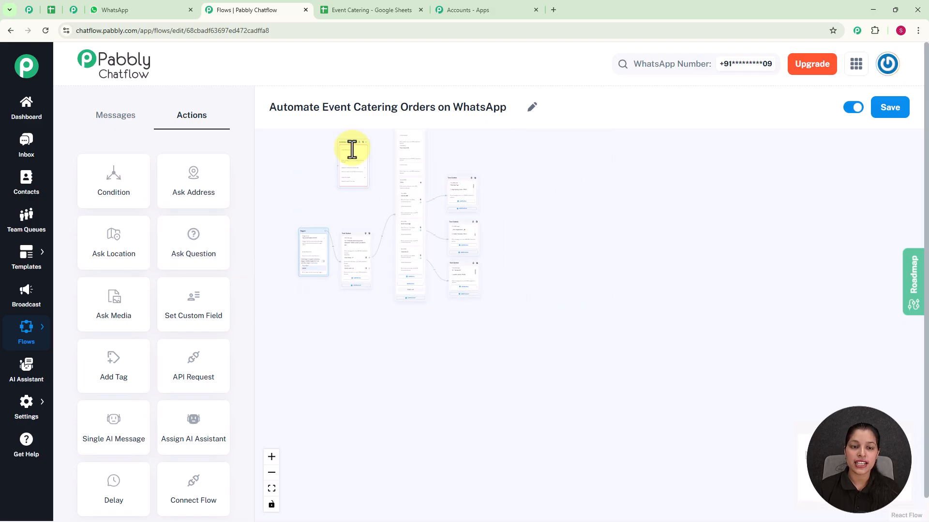
pyautogui.moveTo(349, 140); pyautogui.dragTo(406, 320)
pyautogui.scroll(3, 409, 331)
pyautogui.scroll(1, 397, 313)
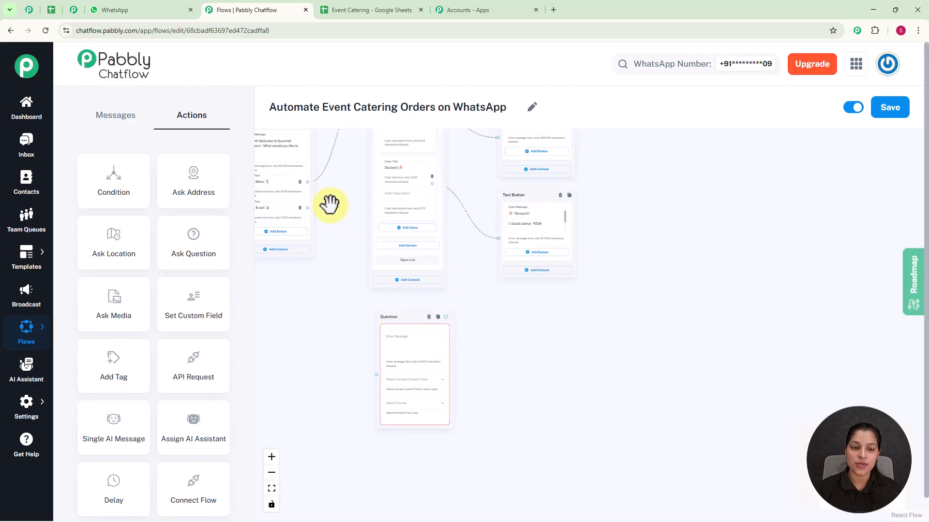
# Connect the welcome message's Book Event button to the question and enter "Please provide your *full name*" with an emoji as its message
pyautogui.moveTo(308, 208); pyautogui.dragTo(378, 373)
pyautogui.scroll(1, 379, 371)
pyautogui.moveTo(402, 295); pyautogui.dragTo(389, 288)
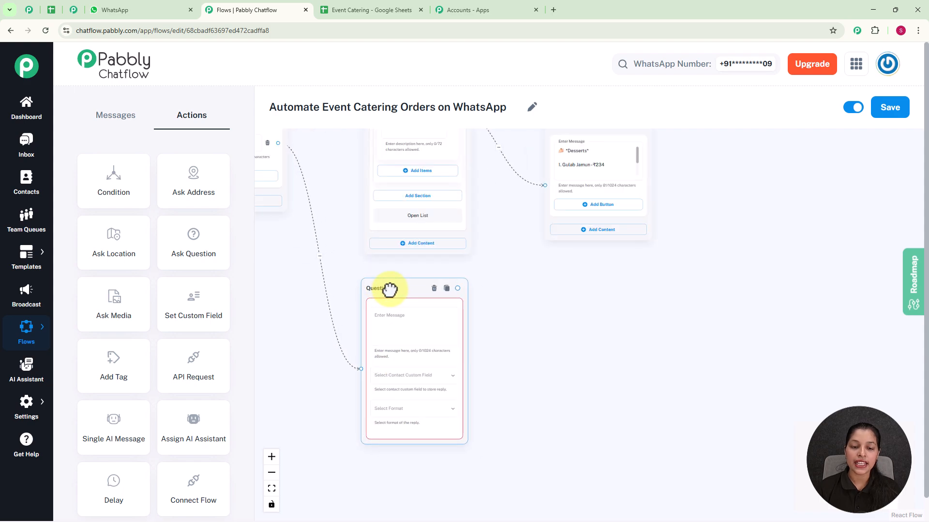
pyautogui.scroll(1, 405, 338)
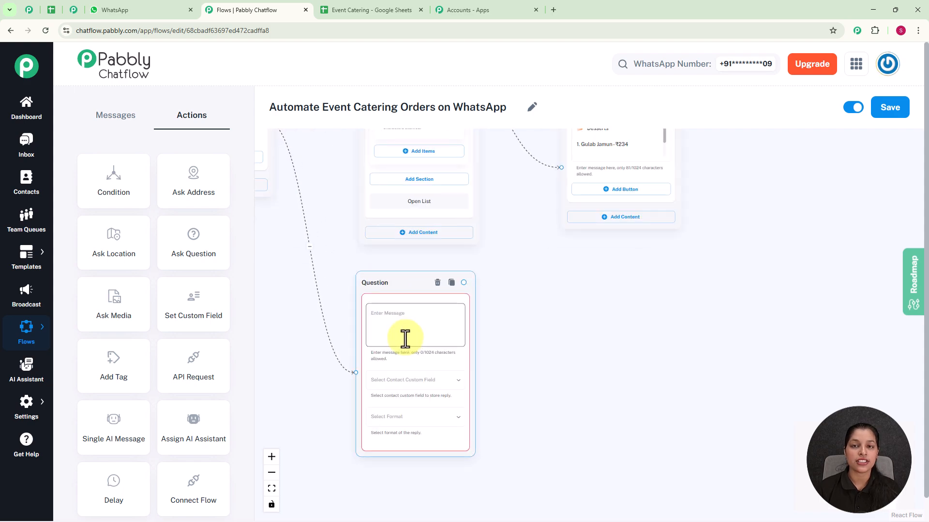
pyautogui.click(405, 339)
pyautogui.write('Please provide your *full name* 👄')
pyautogui.scroll(1, 382, 358)
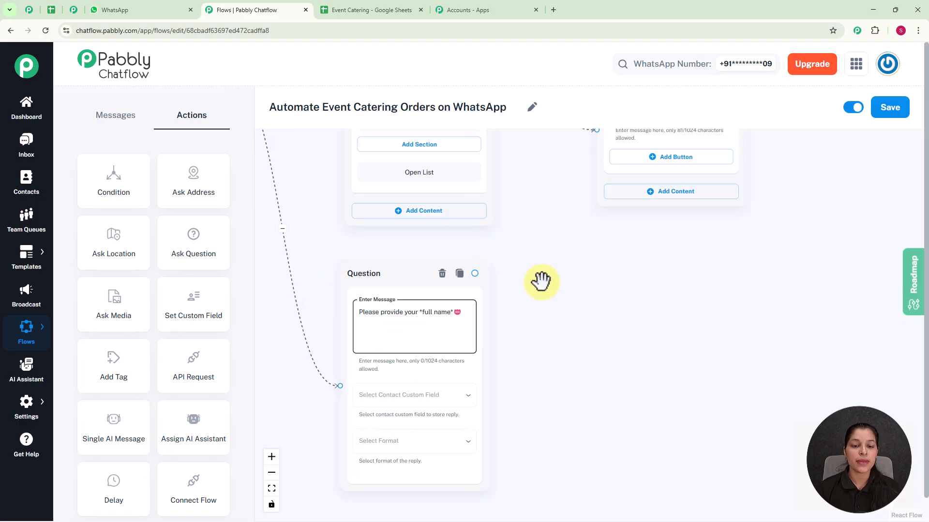
# Examine the contact custom fields in the settings and the option for adding more fields
pyautogui.click(416, 402)
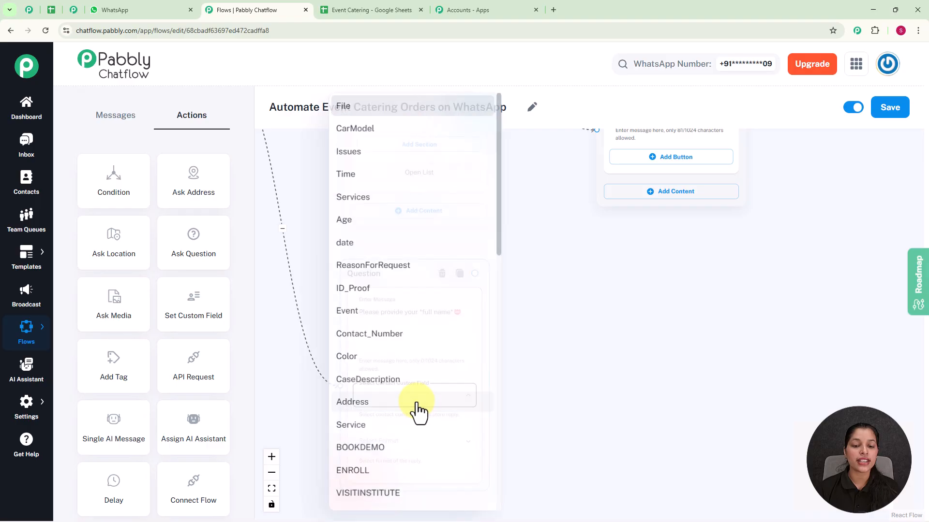
pyautogui.press('Escape')
pyautogui.click(568, 335)
pyautogui.moveTo(27, 405)
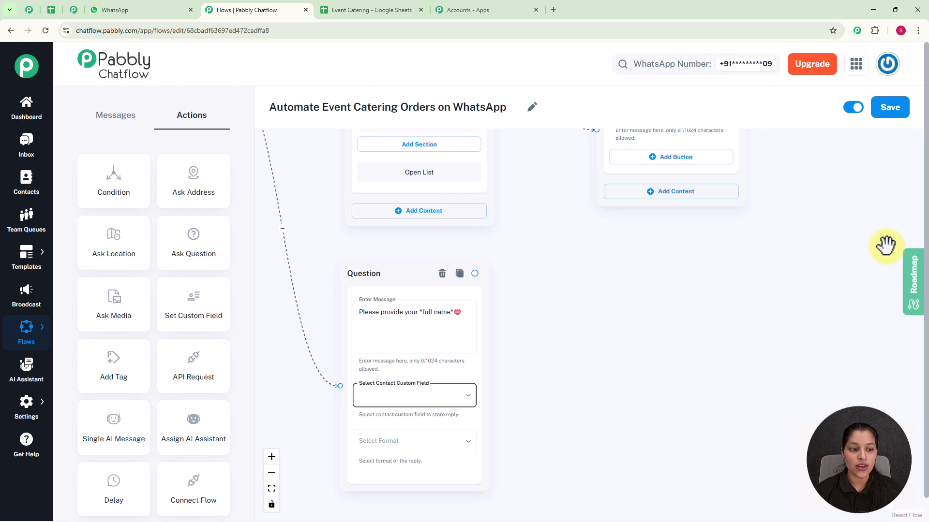
pyautogui.moveTo(14, 421)
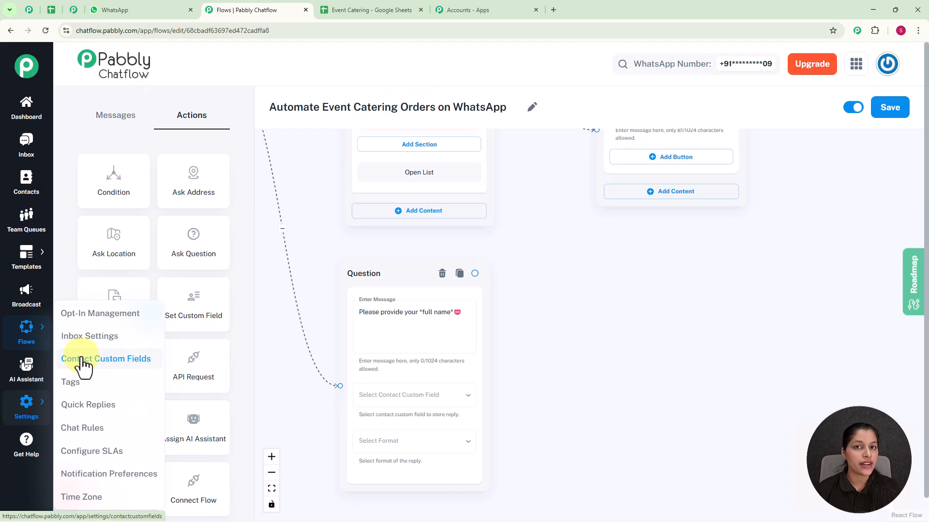
pyautogui.click(83, 360)
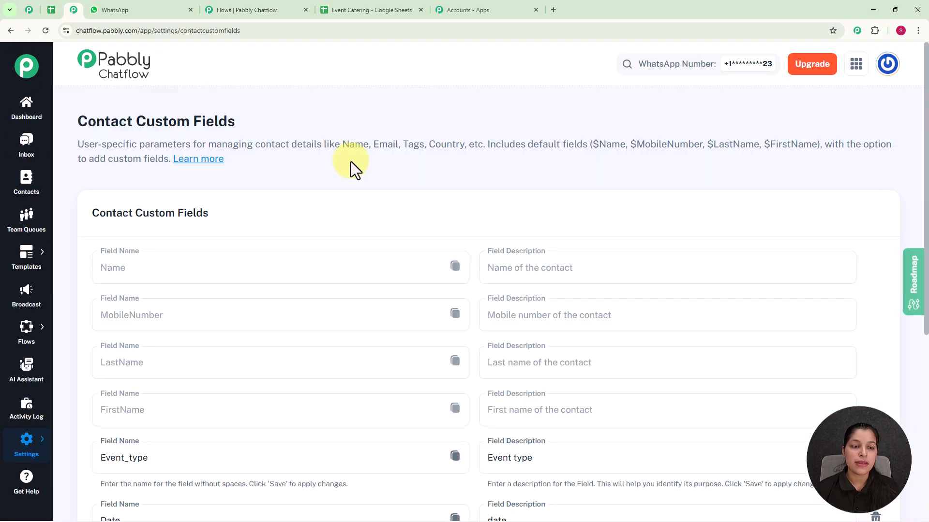
pyautogui.scroll(-3, 351, 164)
pyautogui.scroll(-2, 353, 179)
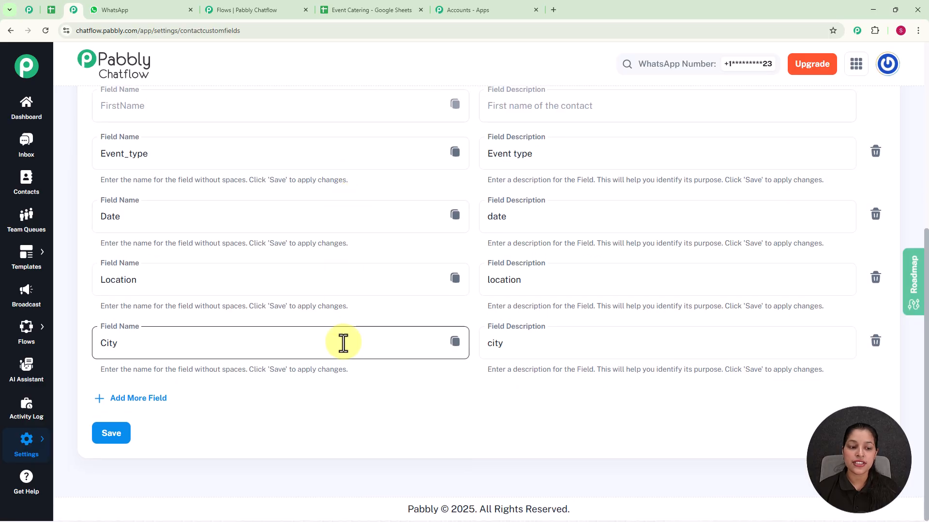
pyautogui.click(145, 398)
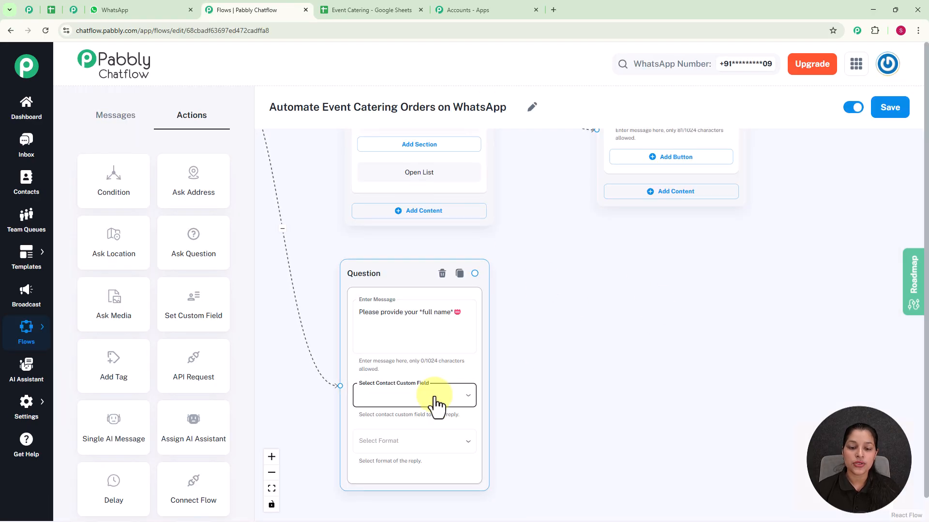
# Store the full name question's reply in the FullName custom field and set its format to Any
pyautogui.click(434, 403)
pyautogui.scroll(-7, 435, 406)
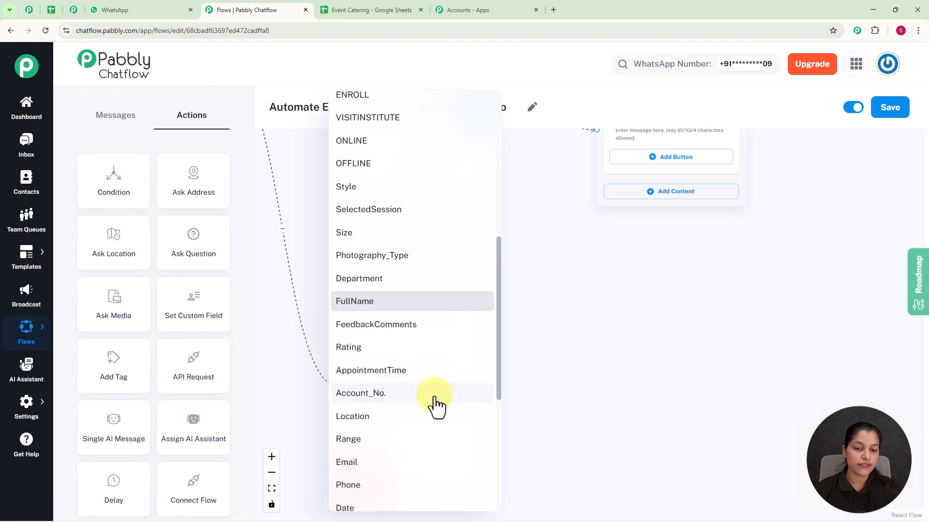
pyautogui.click(420, 306)
pyautogui.click(412, 440)
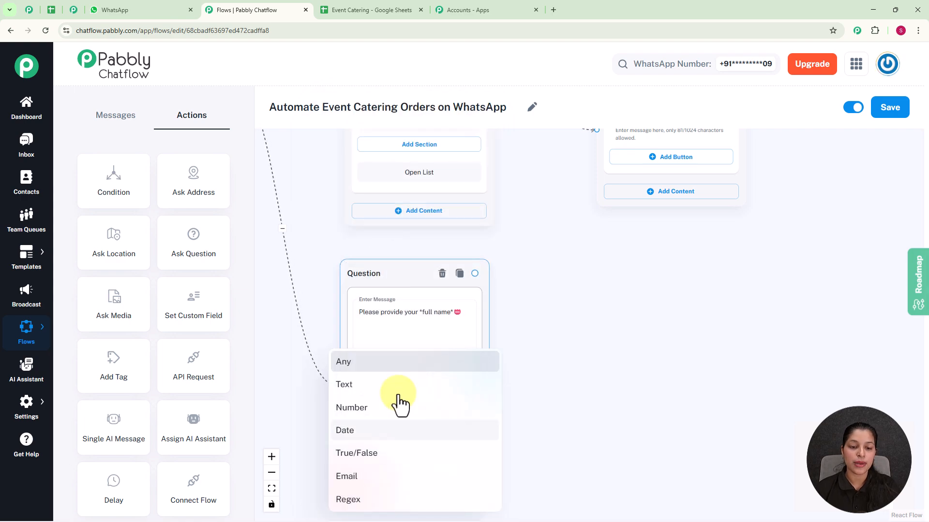
pyautogui.click(375, 363)
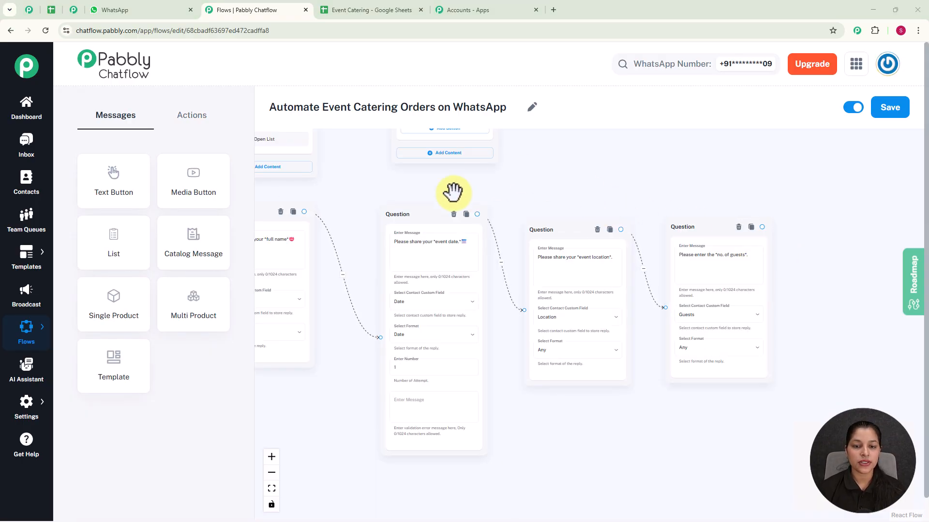
# Review the messages, custom fields and reply formats of the event date, event location and number of guests questions
pyautogui.click(479, 247)
pyautogui.scroll(2, 479, 248)
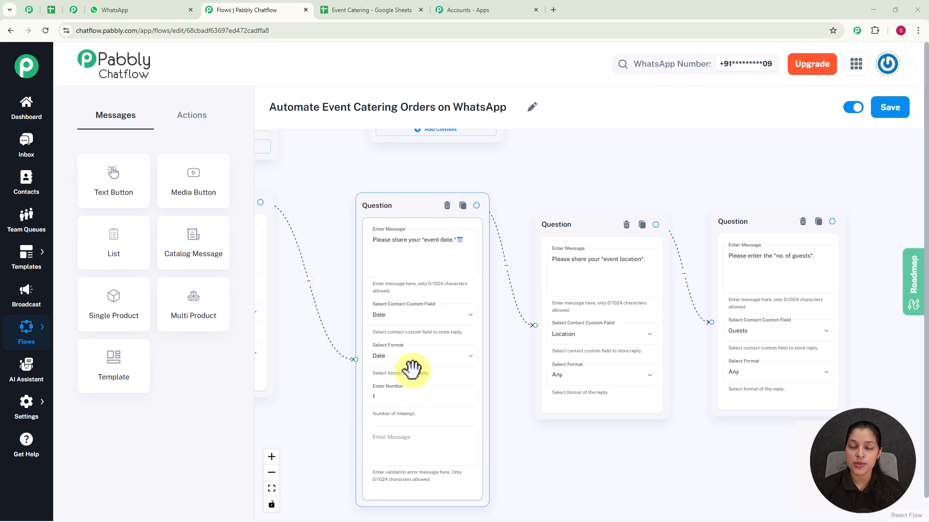
pyautogui.click(621, 269)
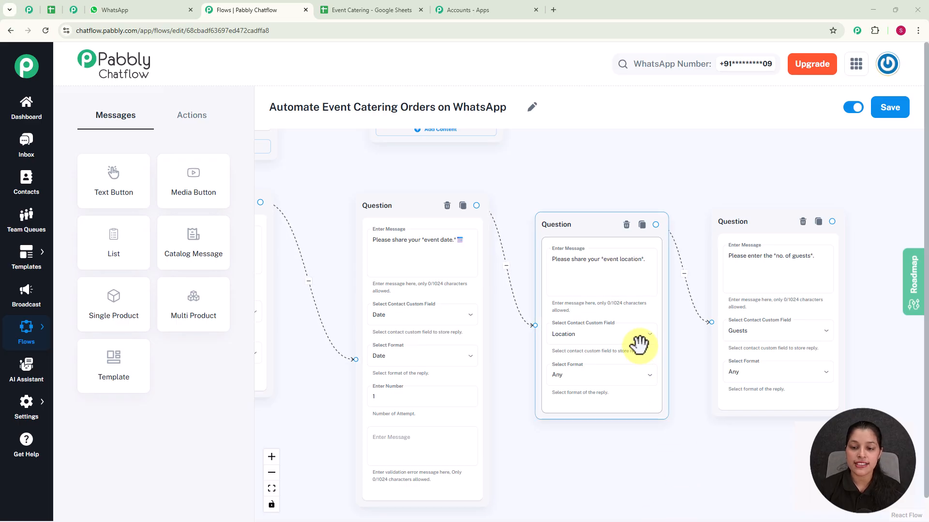
pyautogui.click(815, 262)
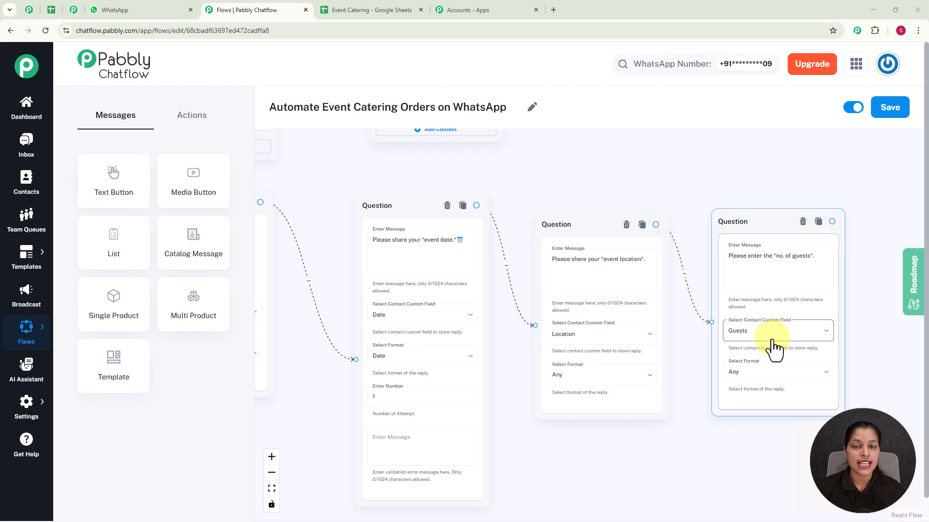
pyautogui.scroll(-1, 774, 345)
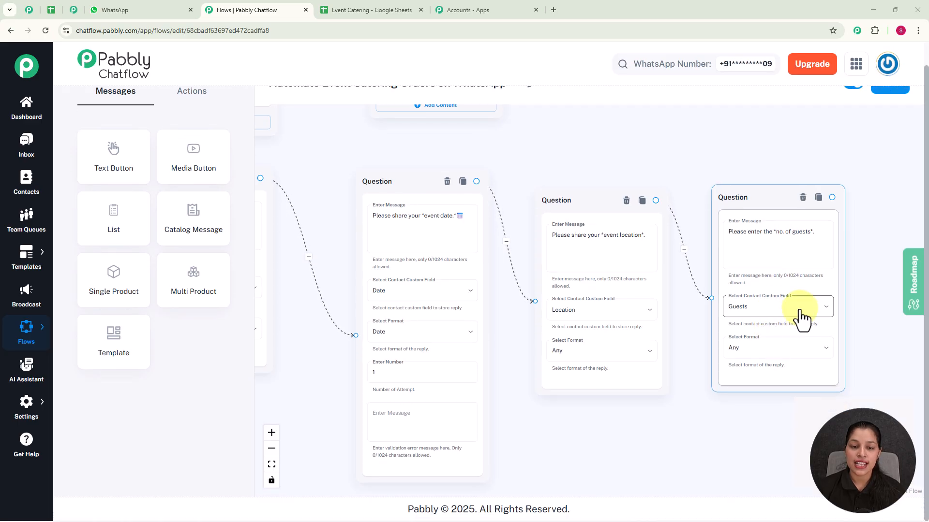
pyautogui.click(750, 121)
pyautogui.scroll(-3, 751, 123)
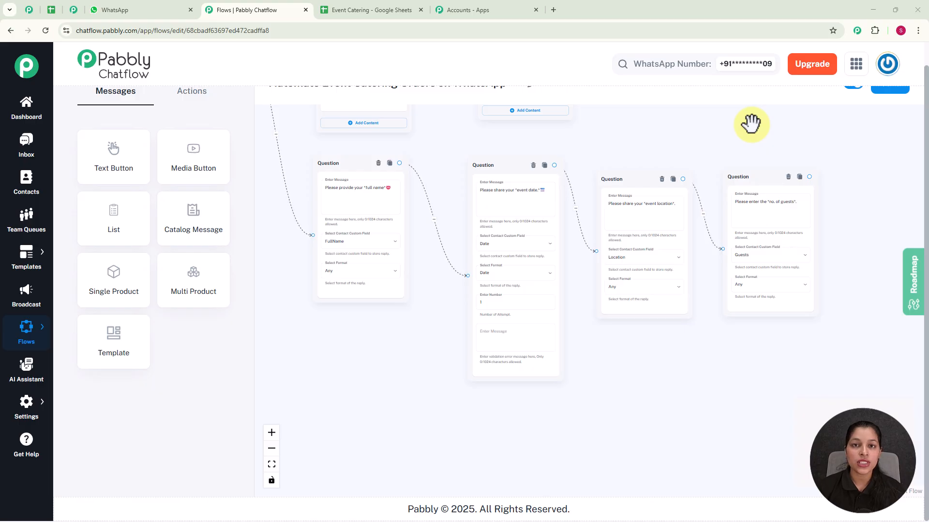
# Add an API Request action after the number of guests question and connect that question to it
pyautogui.click(185, 99)
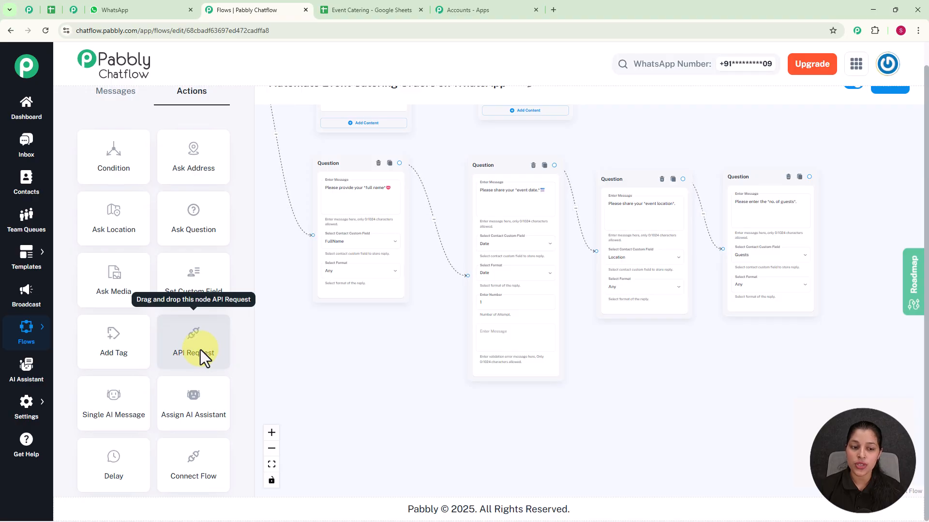
pyautogui.scroll(-4, 303, 334)
pyautogui.moveTo(477, 209); pyautogui.dragTo(590, 298)
pyautogui.moveTo(424, 114); pyautogui.dragTo(782, 398)
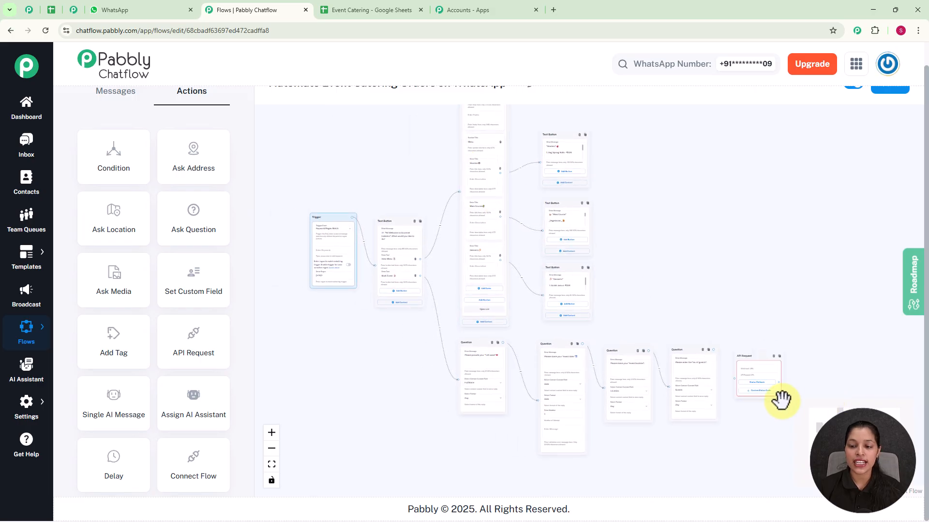
pyautogui.scroll(5, 758, 329)
pyautogui.moveTo(734, 327); pyautogui.dragTo(610, 149)
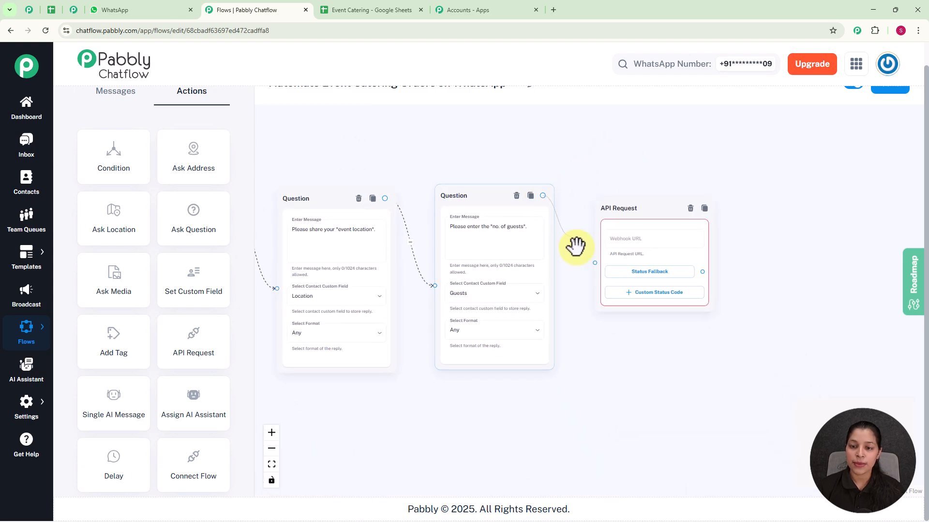
pyautogui.scroll(2, 601, 270)
pyautogui.click(649, 227)
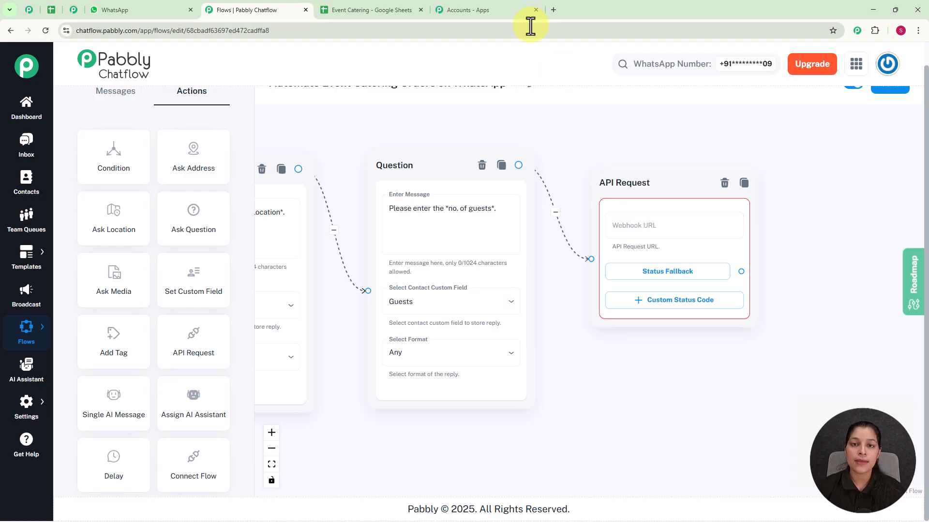
# Switch to the Pabbly apps page and open Pabbly Connect
pyautogui.click(475, 14)
pyautogui.scroll(2, 339, 112)
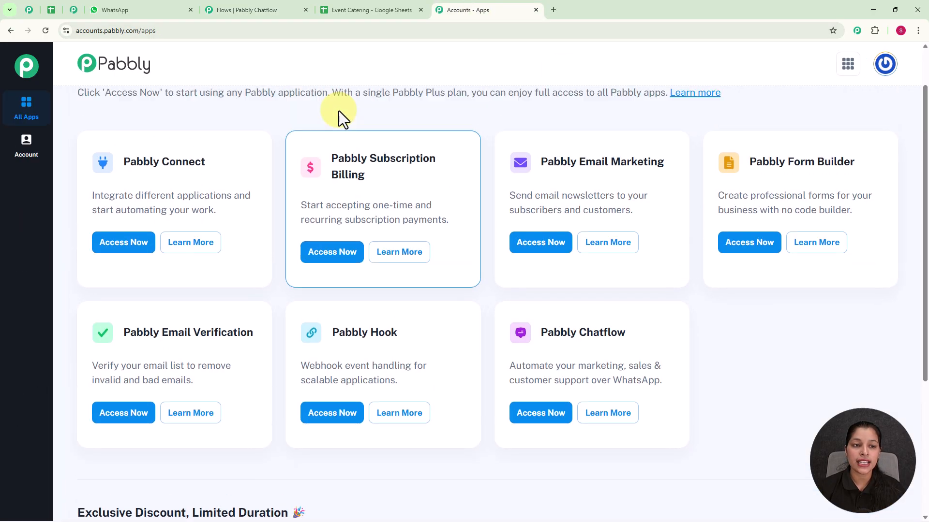
pyautogui.click(125, 258)
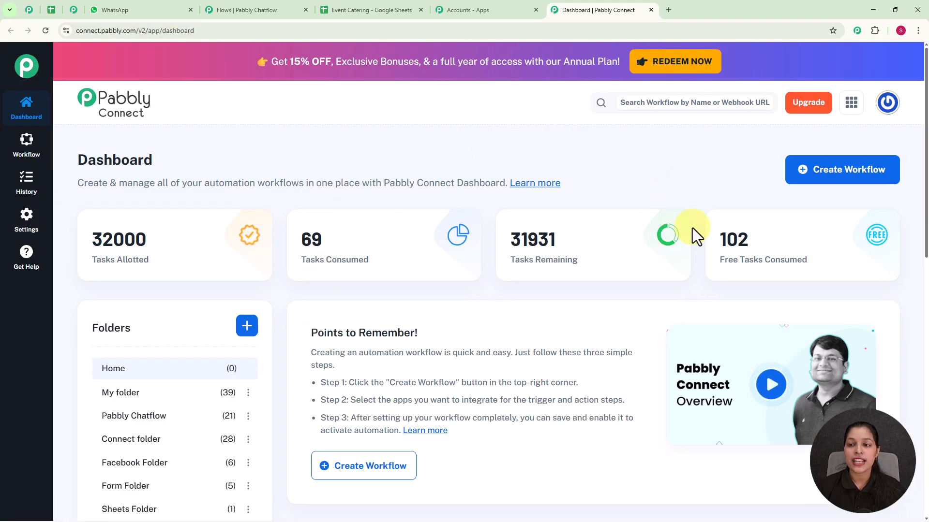
# Create a workflow named "Automate Event Catering Orders on WhatsApp" in the Pabbly Chatflow folder, using the New (Beta) workflow builder
pyautogui.click(831, 186)
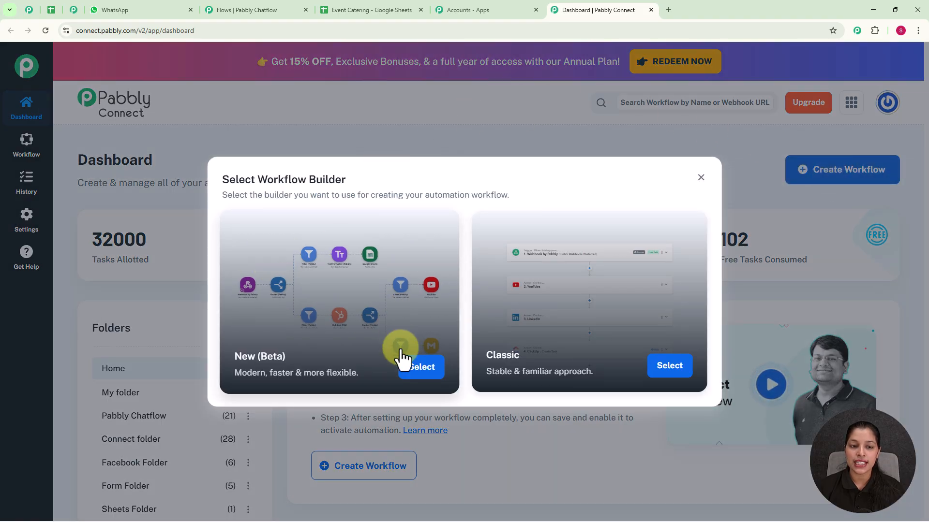
pyautogui.click(417, 368)
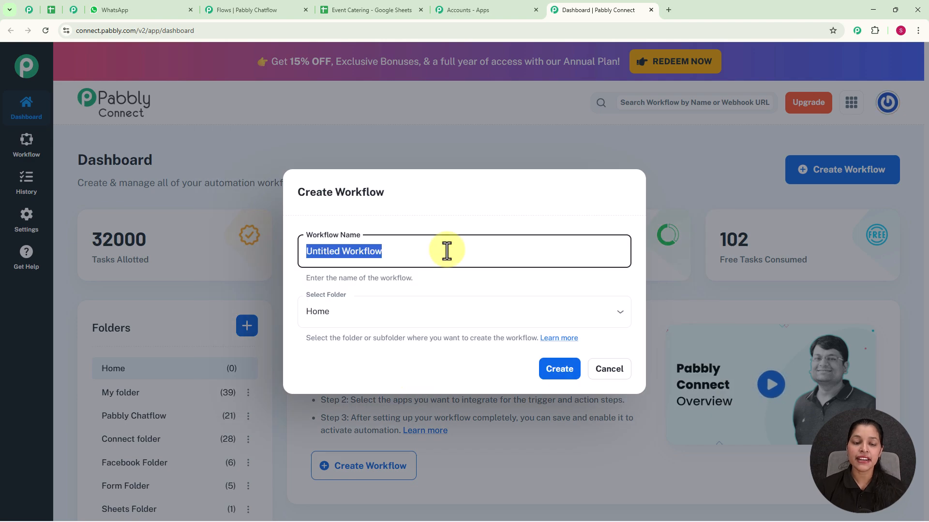
pyautogui.press('BackSpace')
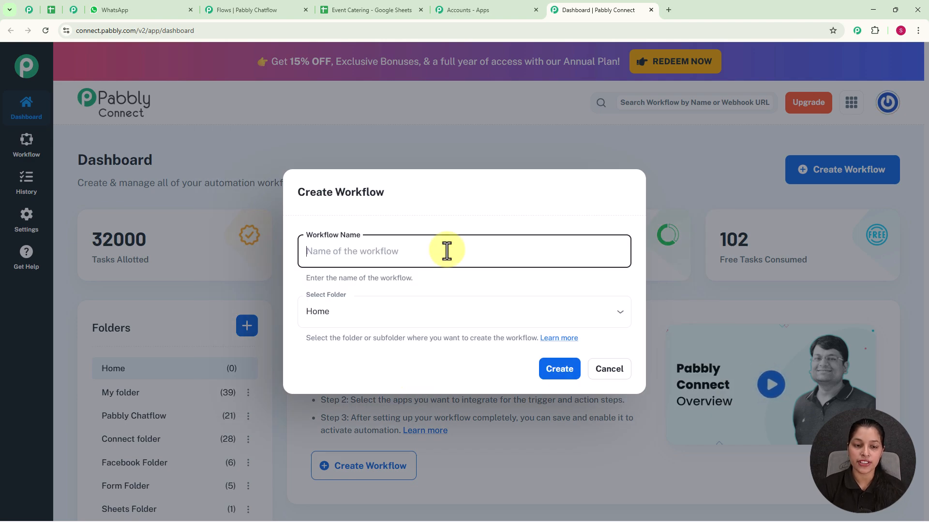
pyautogui.write('Automate Event Catering Orders on WhatsApp')
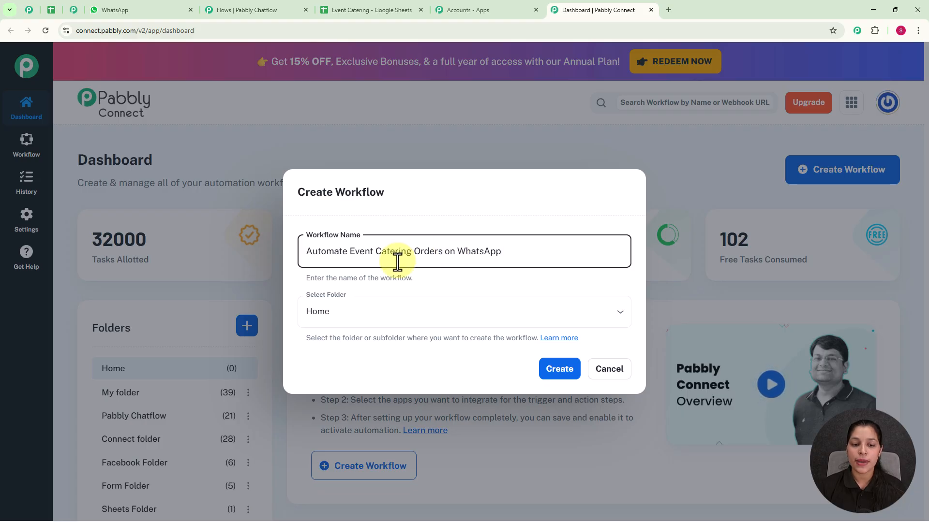
pyautogui.click(608, 321)
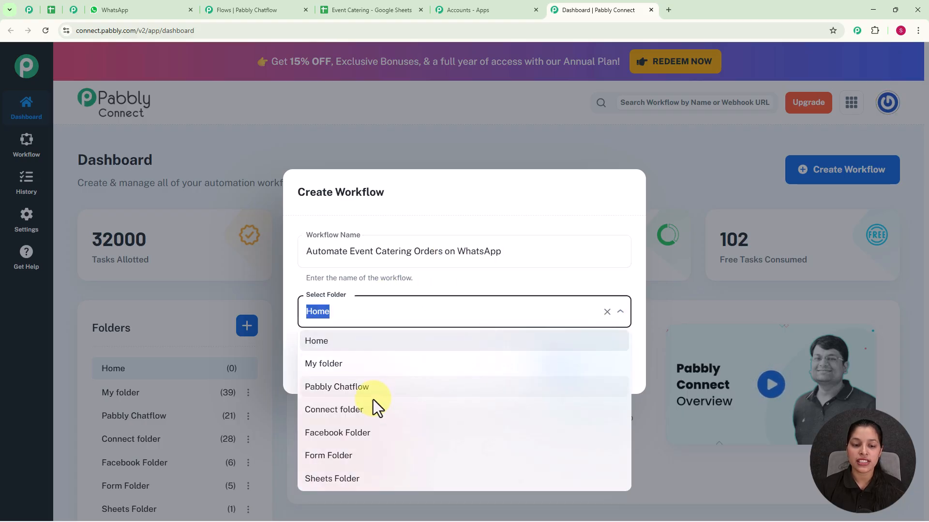
pyautogui.click(361, 389)
pyautogui.click(560, 373)
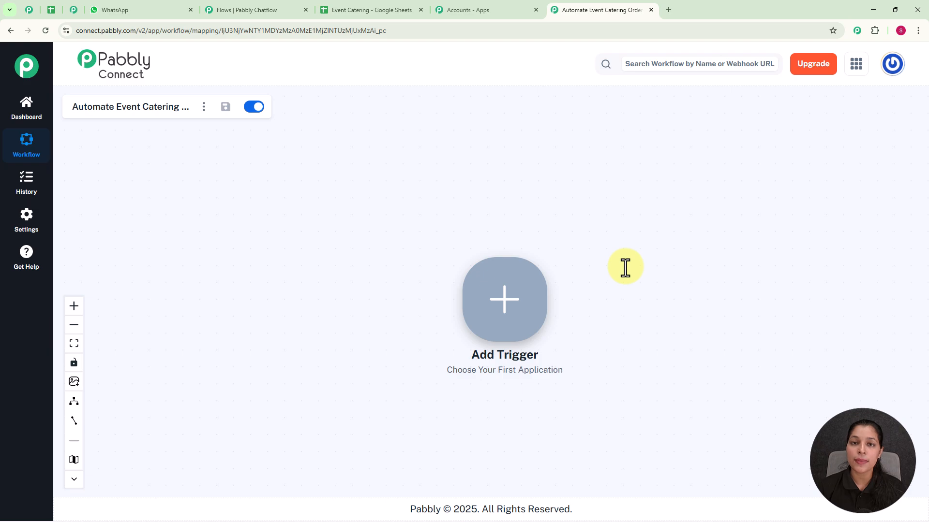
# Set the workflow's trigger to Pabbly Chatflow with the New Message Received event and connect it
pyautogui.click(497, 297)
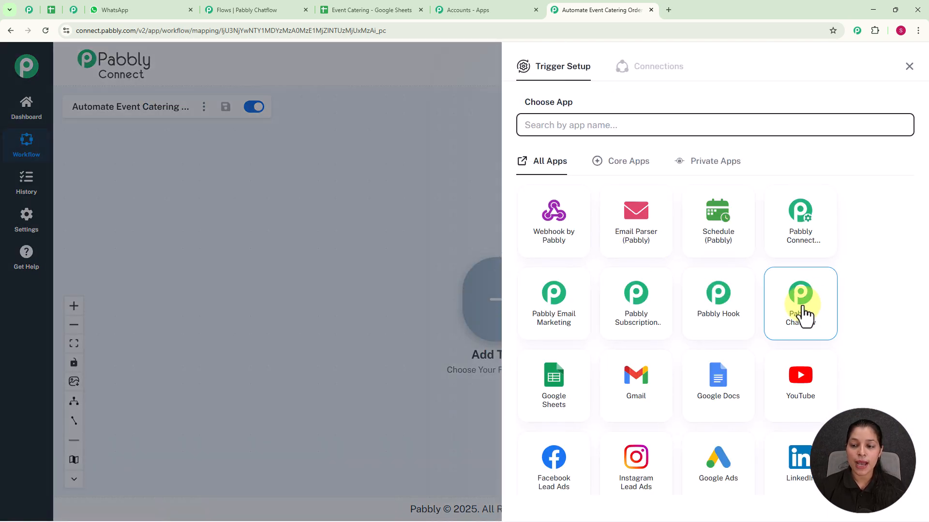
pyautogui.click(801, 315)
pyautogui.click(607, 180)
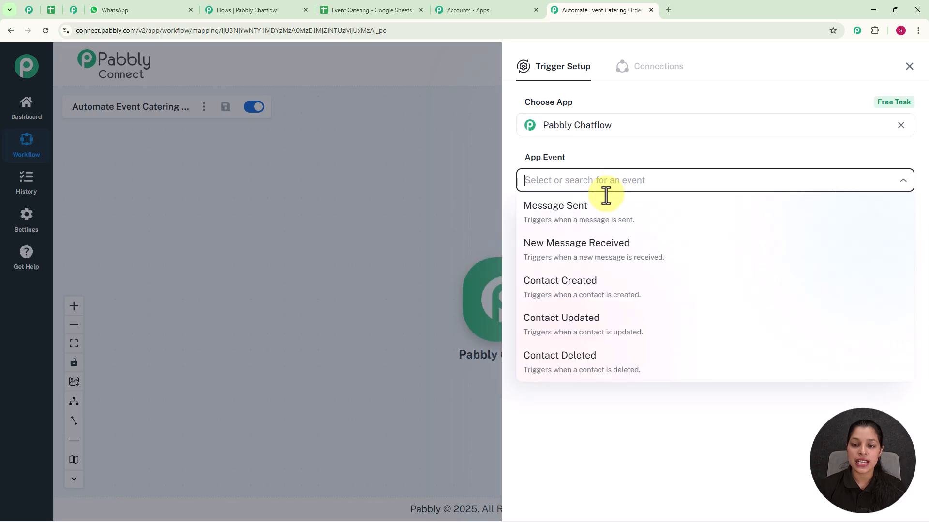
pyautogui.click(577, 265)
pyautogui.click(550, 217)
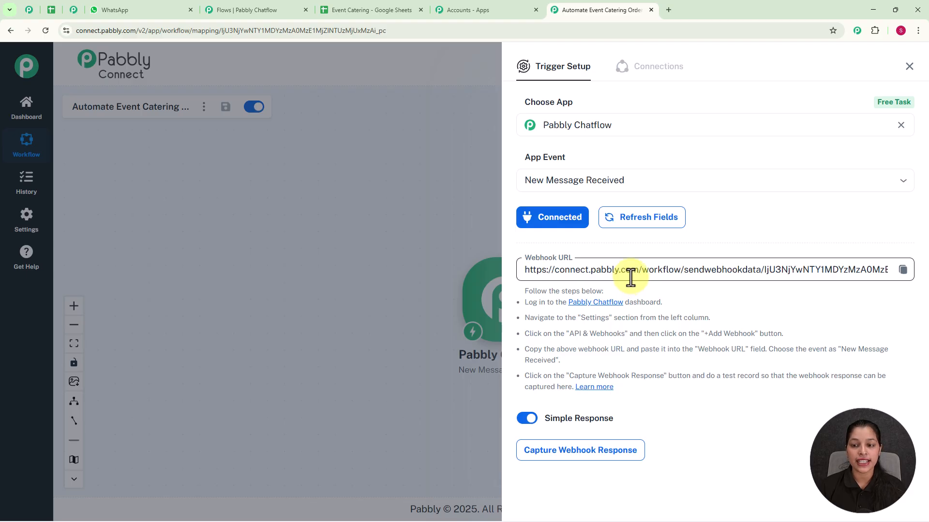
# Copy the trigger's webhook URL, switch to the Chatflow flow, and set its API Request to POST with that URL
pyautogui.click(902, 269)
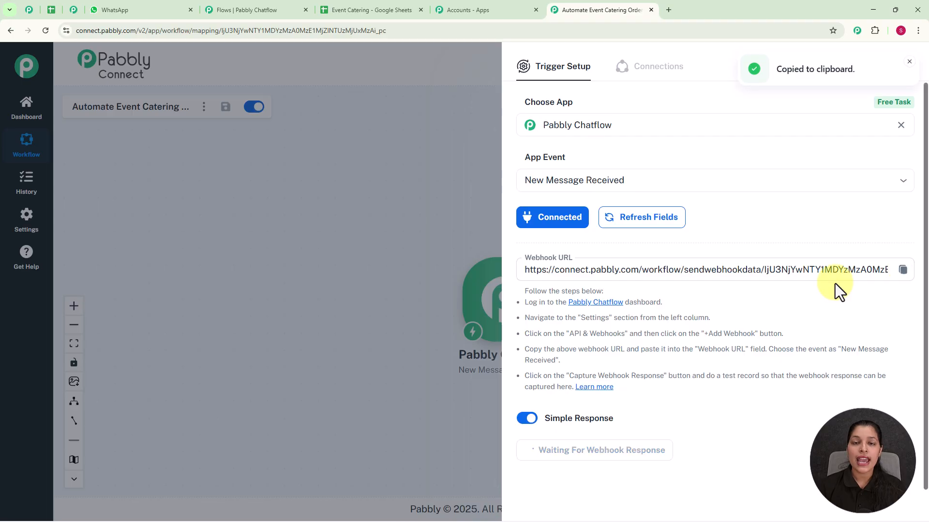
pyautogui.click(268, 10)
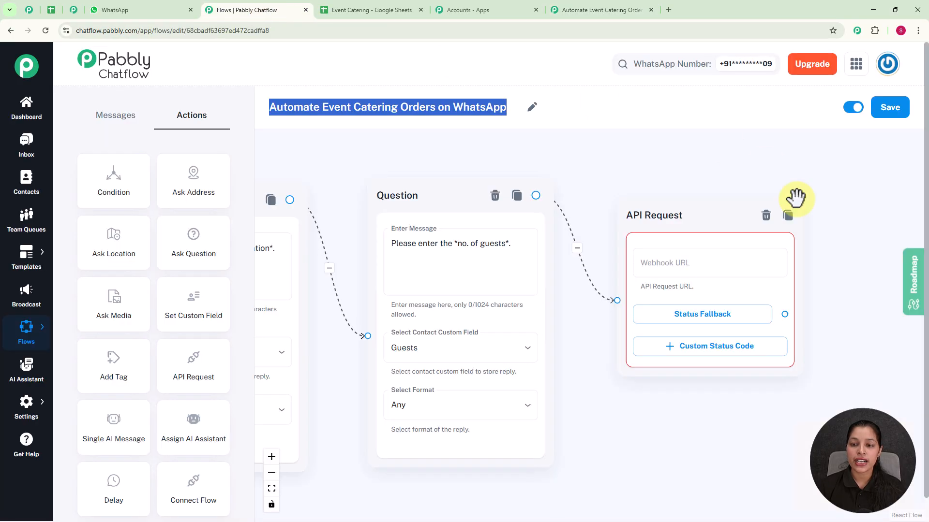
pyautogui.click(724, 261)
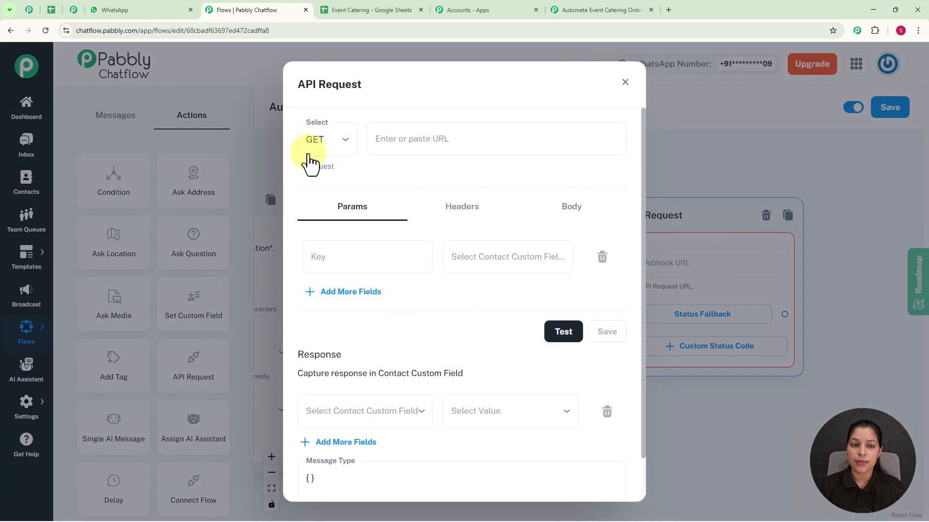
pyautogui.click(345, 147)
pyautogui.click(329, 193)
pyautogui.click(397, 138)
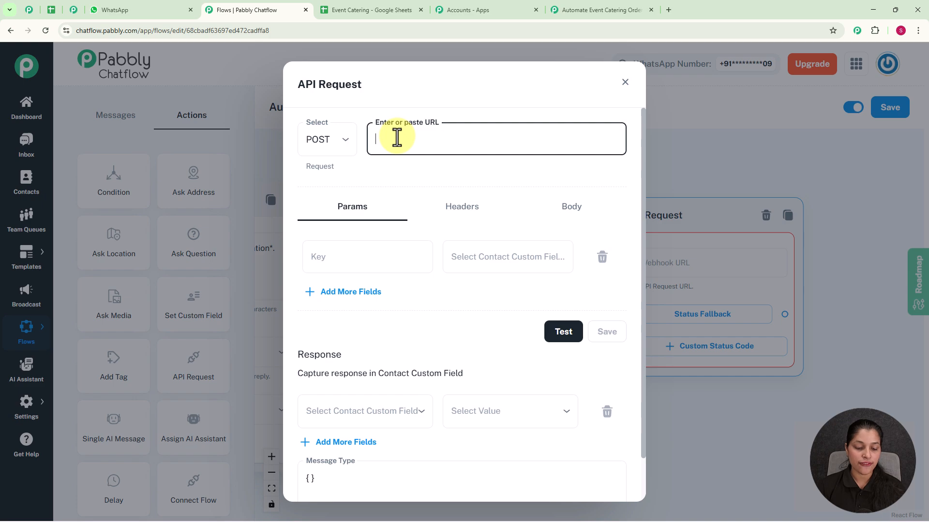
pyautogui.hotkey('ctrl', 'v')
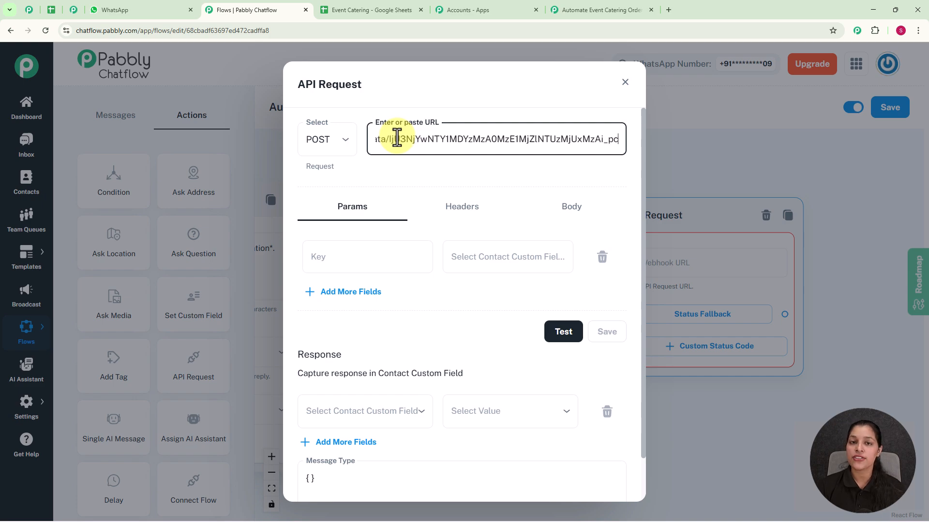
# Add parameters Full name = $FullName, Event Date = $Date, Event Location = $Location, No. of Guests = $Guests, and test the API request
pyautogui.click(365, 265)
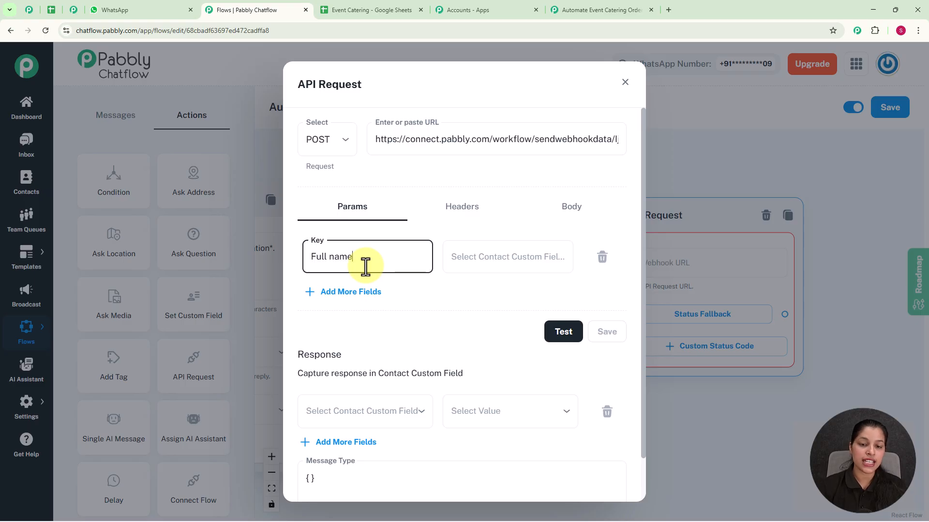
pyautogui.click(516, 244)
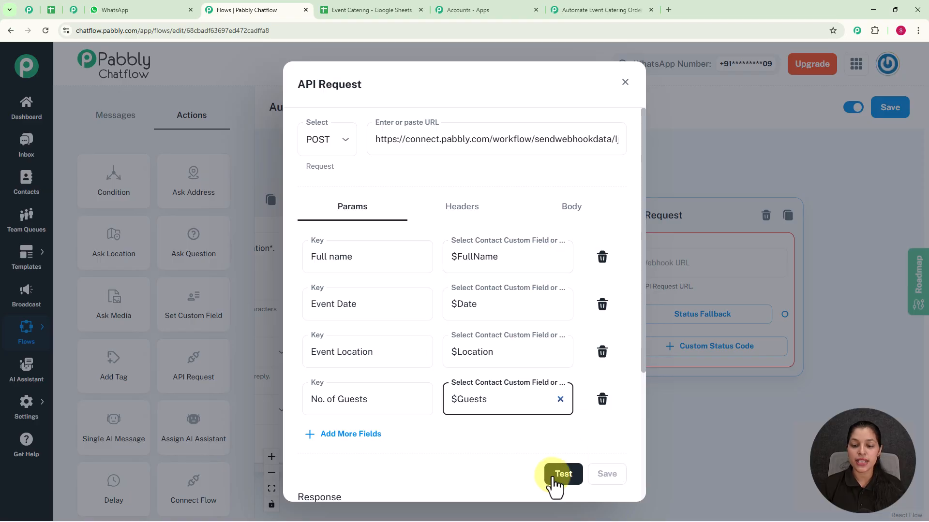
pyautogui.click(570, 479)
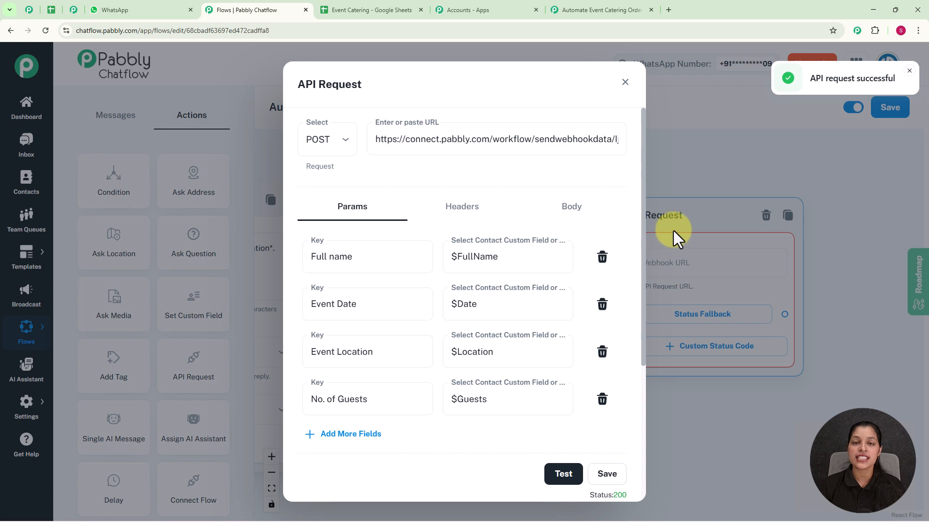
# Switch to the Pabbly Connect workflow, review the response captured by the trigger, and close the trigger setup
pyautogui.click(591, 7)
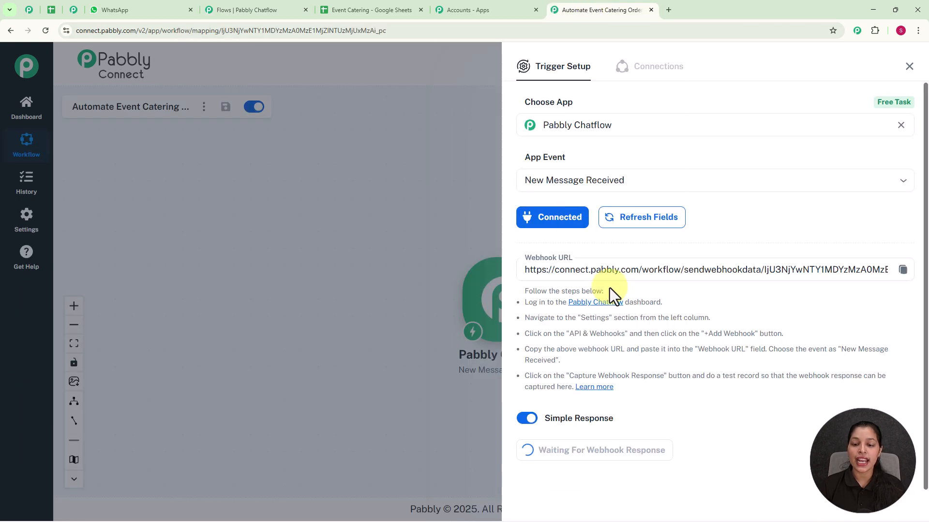
pyautogui.scroll(-3, 659, 348)
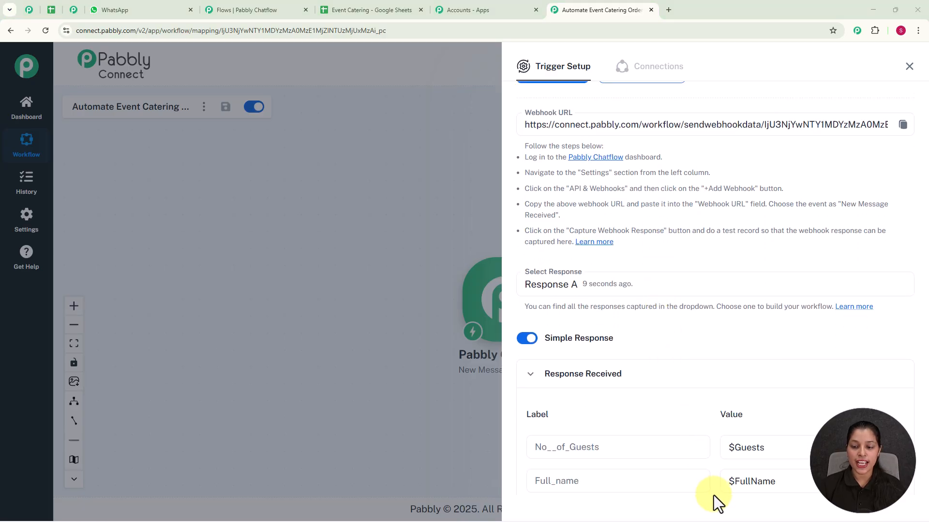
pyautogui.scroll(-3, 724, 387)
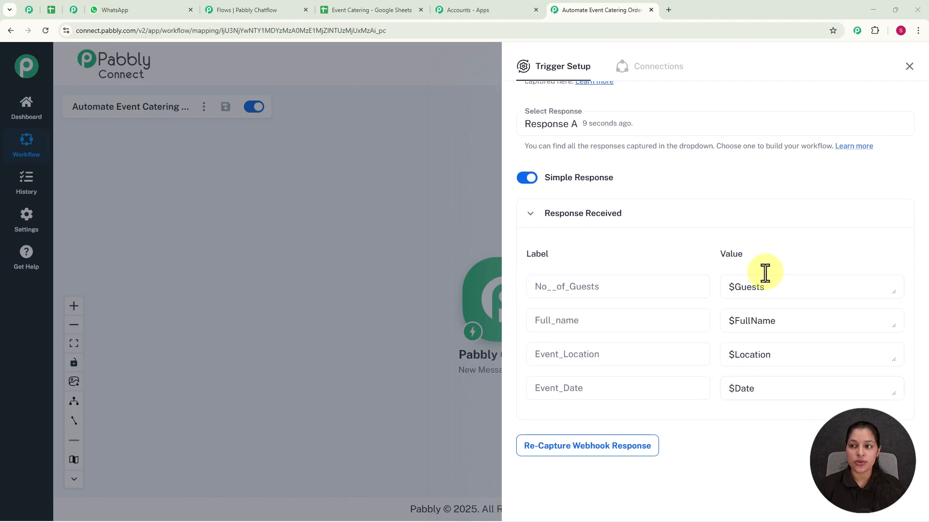
pyautogui.click(909, 68)
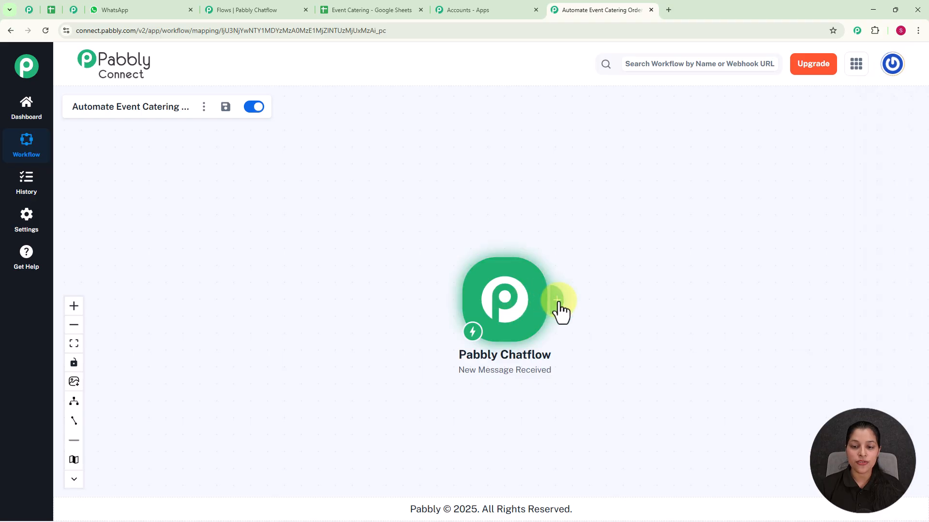
# Add a Google Sheets action with the Add New Row event after the trigger and connect the account
pyautogui.click(557, 304)
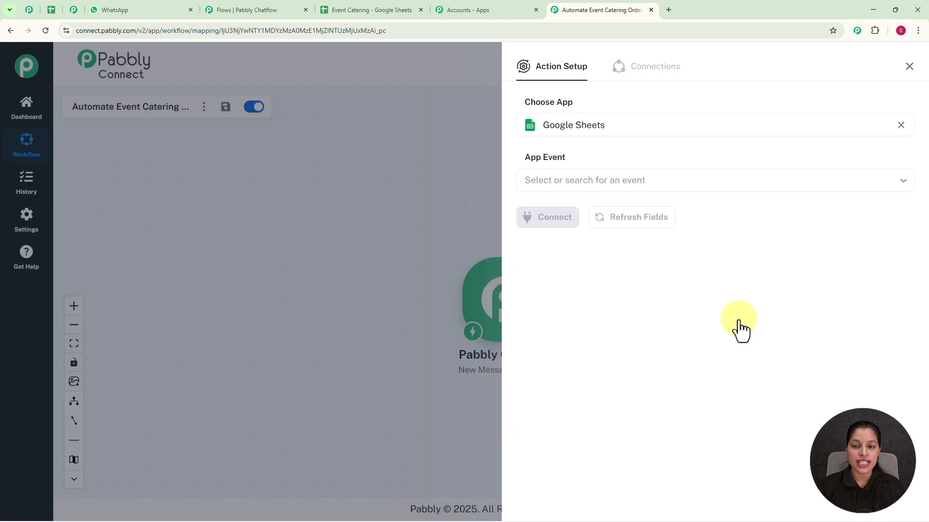
pyautogui.click(674, 180)
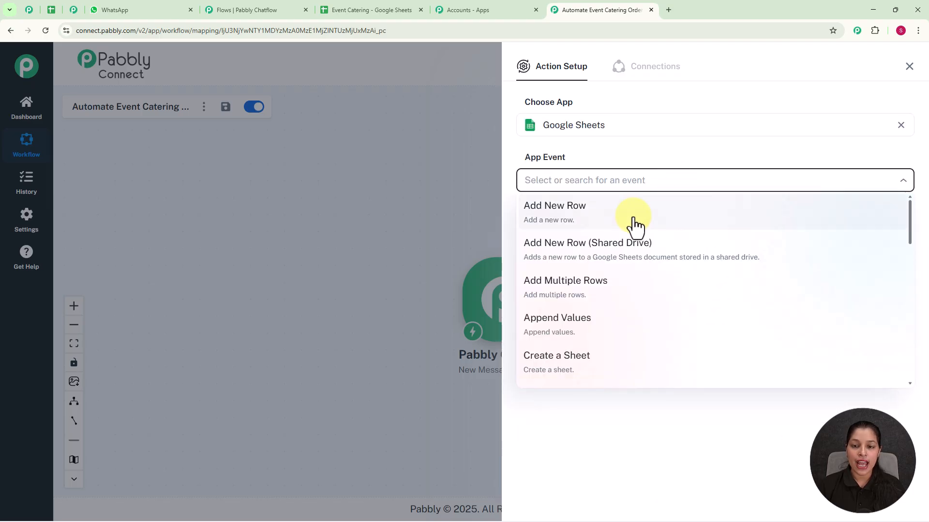
pyautogui.click(571, 226)
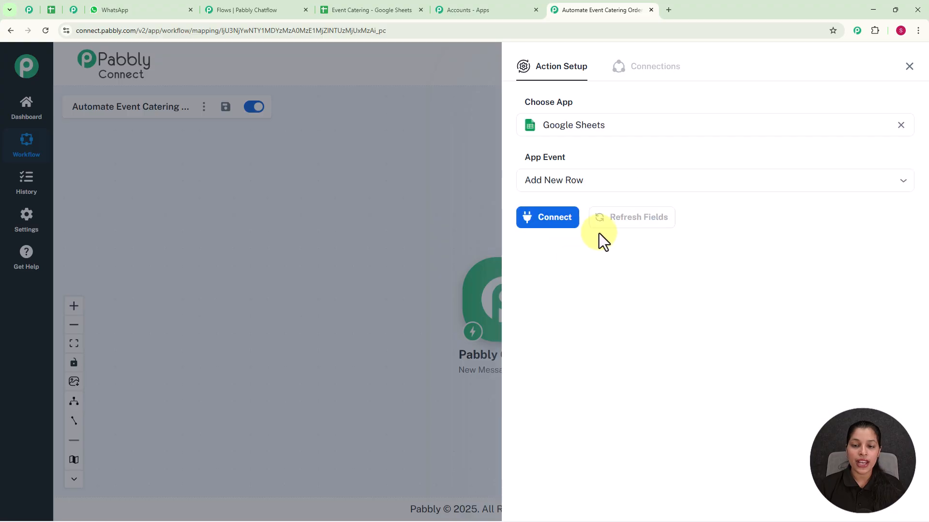
pyautogui.click(552, 227)
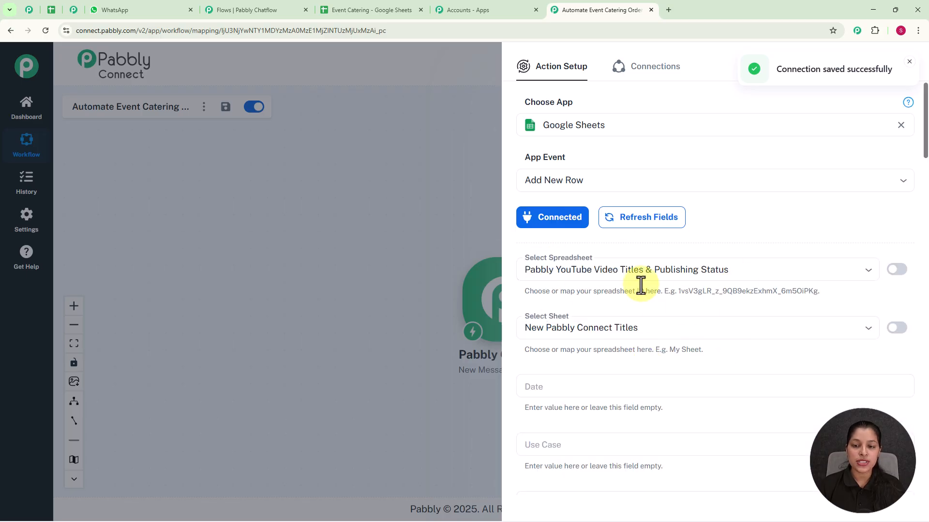
# Choose the Event Catering spreadsheet for the new row and check its column headers in Google Sheets
pyautogui.click(866, 275)
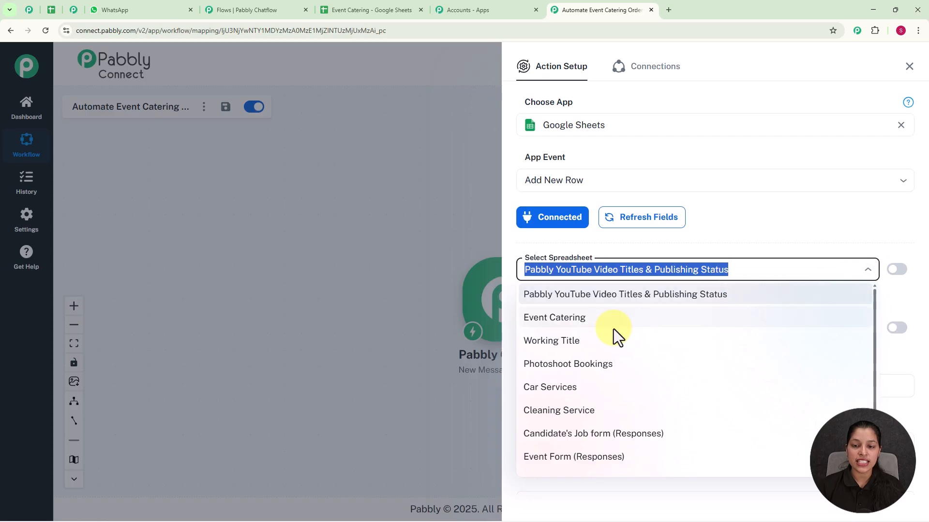
pyautogui.click(617, 320)
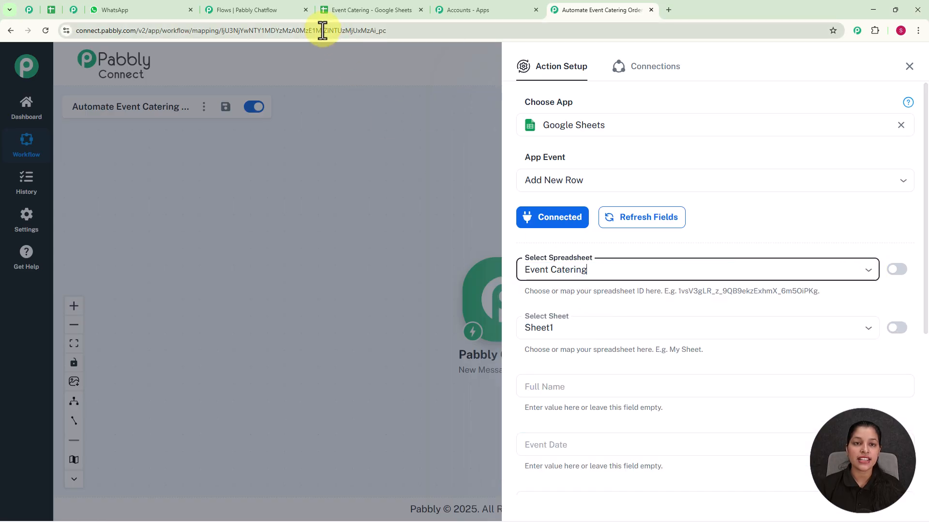
pyautogui.click(358, 11)
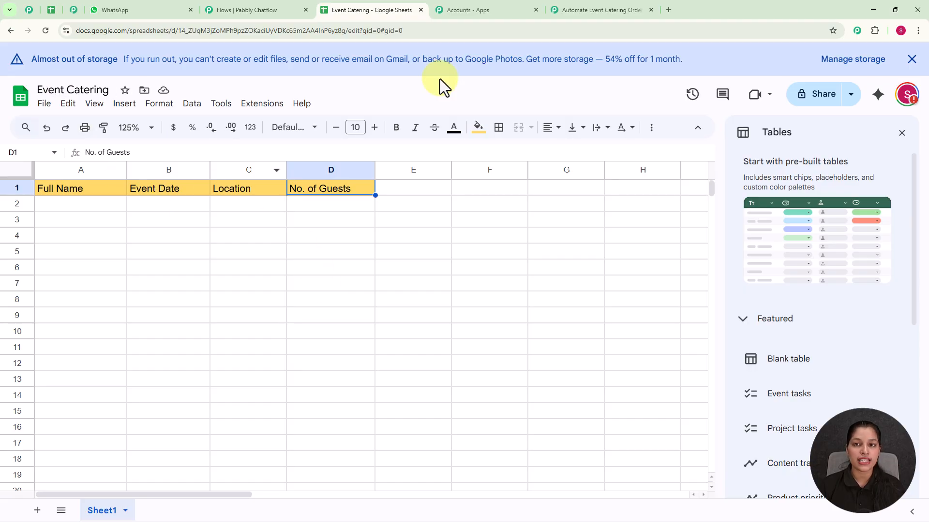
pyautogui.click(581, 8)
# Map the Full Name column to Full_name and the Event Date column to Event_Date from the Chatflow trigger
pyautogui.scroll(-4, 662, 358)
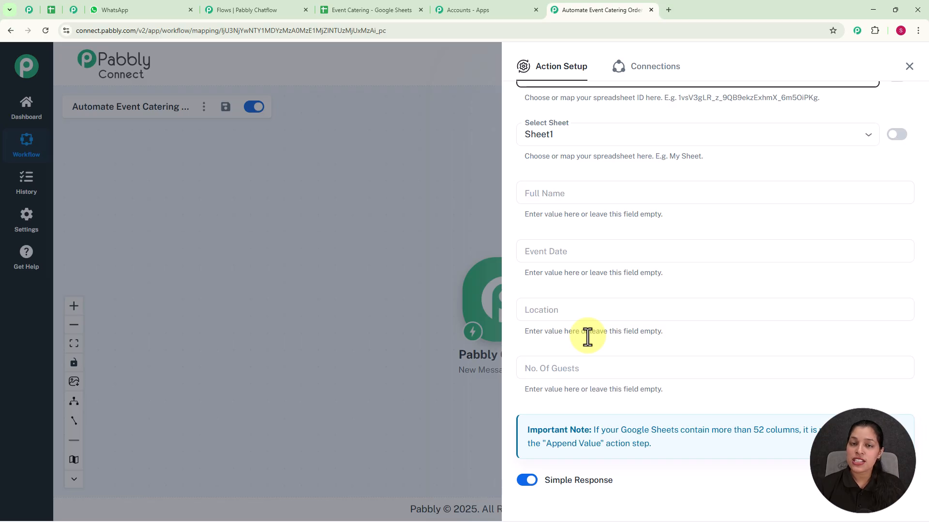
pyautogui.click(555, 193)
pyautogui.click(556, 263)
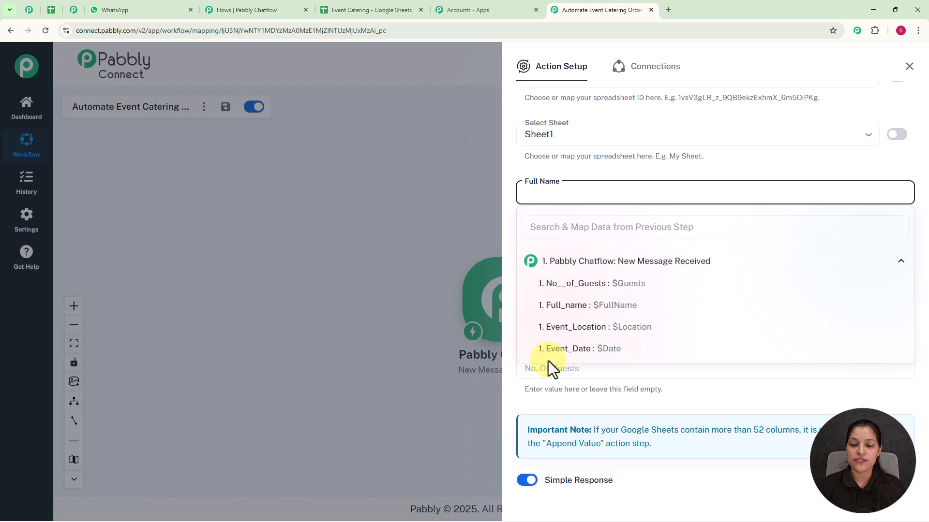
pyautogui.click(569, 306)
pyautogui.click(465, 211)
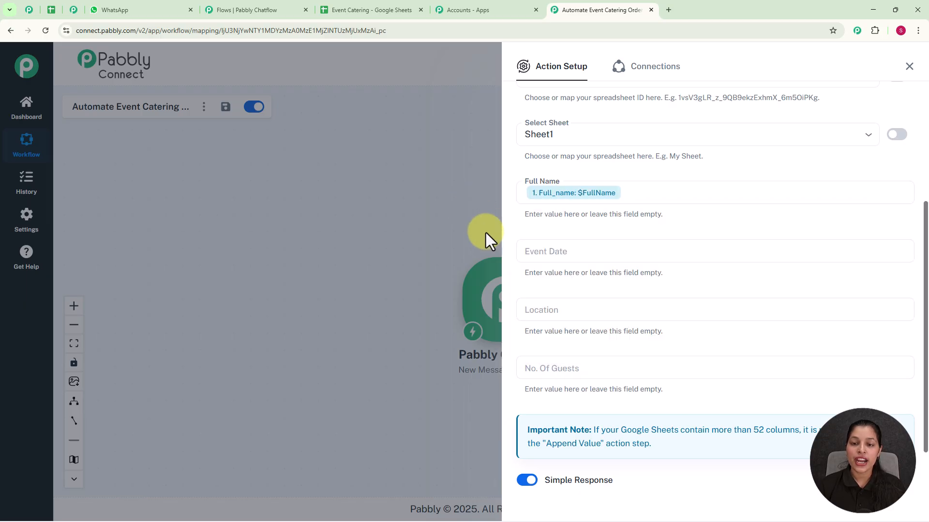
pyautogui.click(545, 250)
pyautogui.click(552, 321)
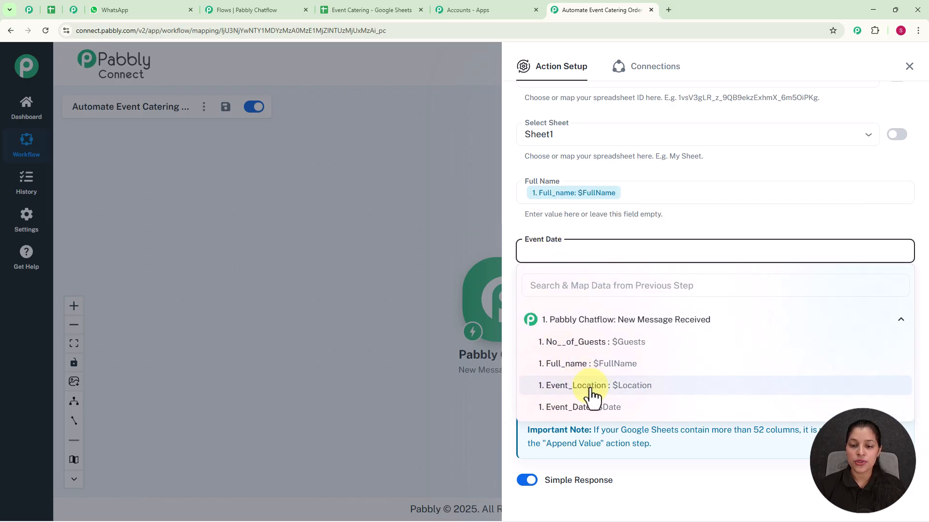
pyautogui.click(590, 408)
pyautogui.click(467, 232)
# Map the Location column to Event_Location and the No. Of Guests column to No__of_Guests
pyautogui.click(535, 310)
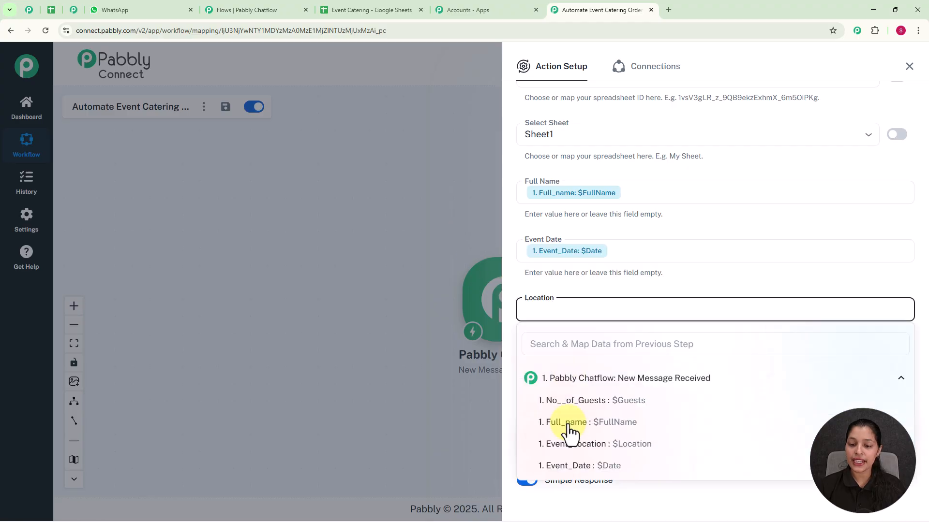
pyautogui.click(588, 444)
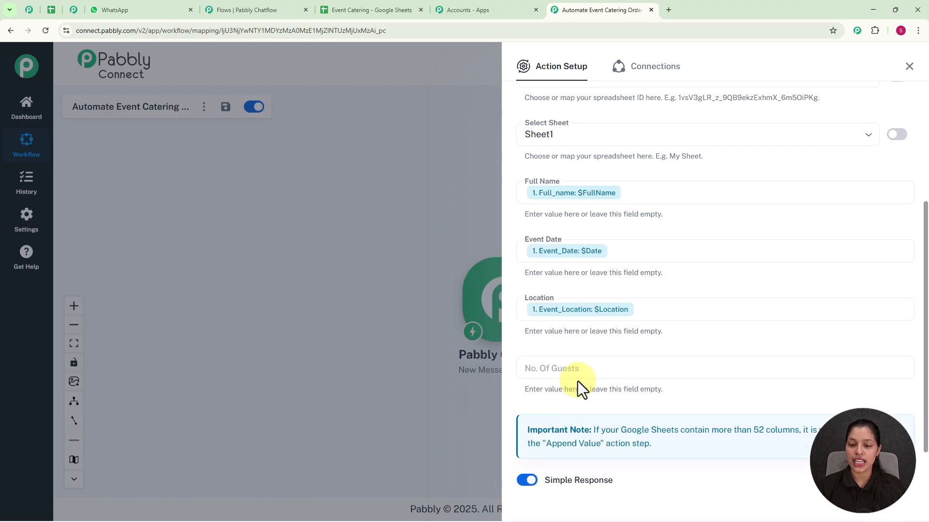
pyautogui.click(577, 375)
pyautogui.click(579, 437)
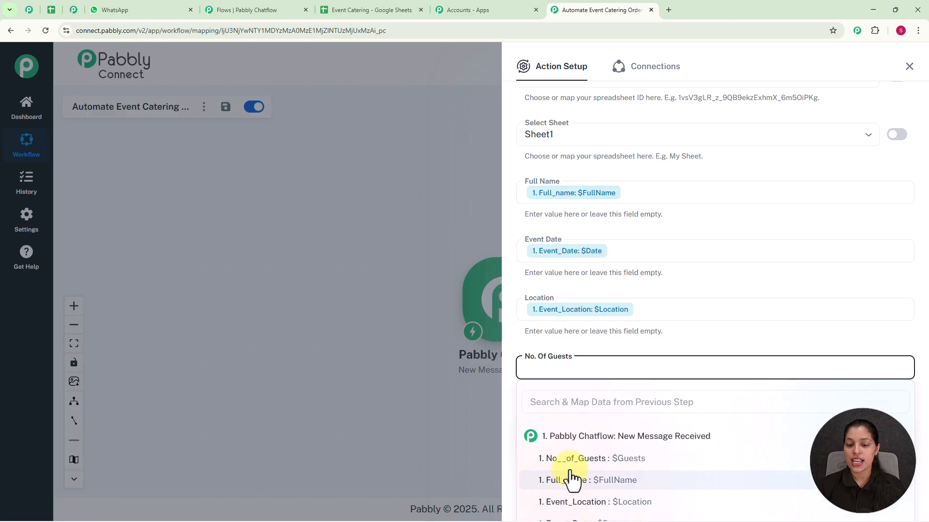
pyautogui.click(572, 459)
pyautogui.click(446, 283)
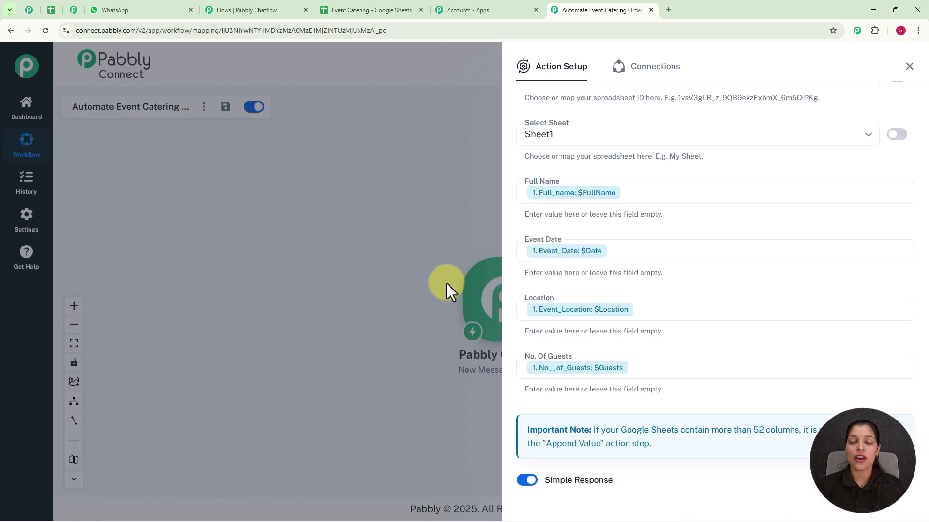
# Save the Google Sheets action, send a test request, and check the Event Catering sheet for the test row
pyautogui.scroll(-2, 608, 359)
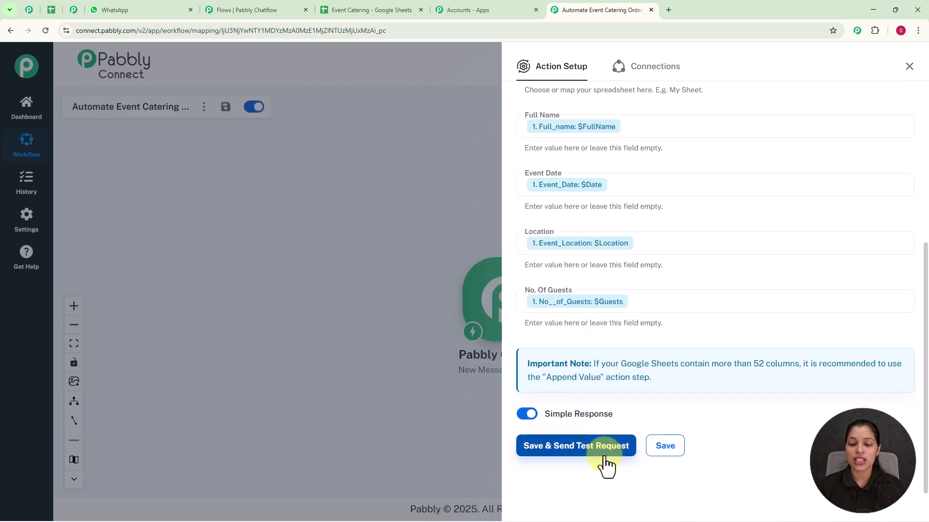
pyautogui.click(604, 455)
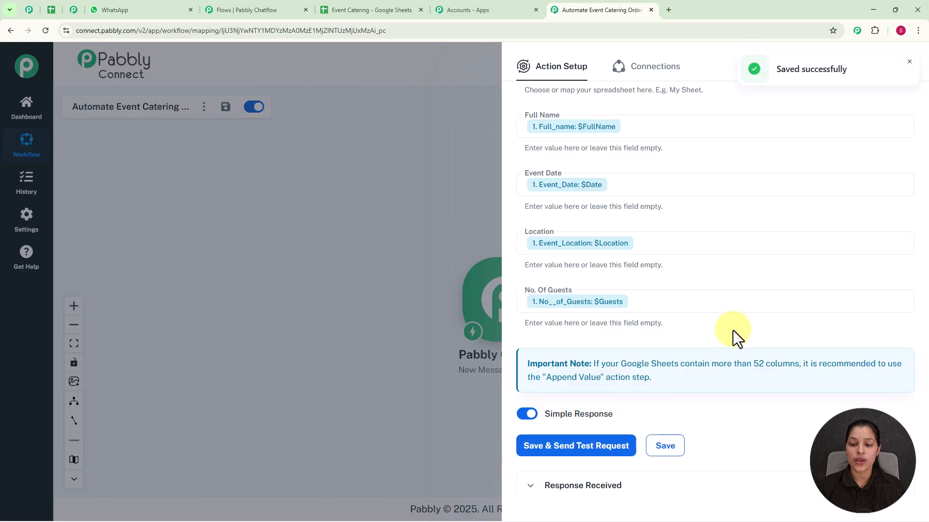
pyautogui.scroll(-6, 726, 367)
pyautogui.scroll(9, 727, 237)
pyautogui.scroll(2, 730, 222)
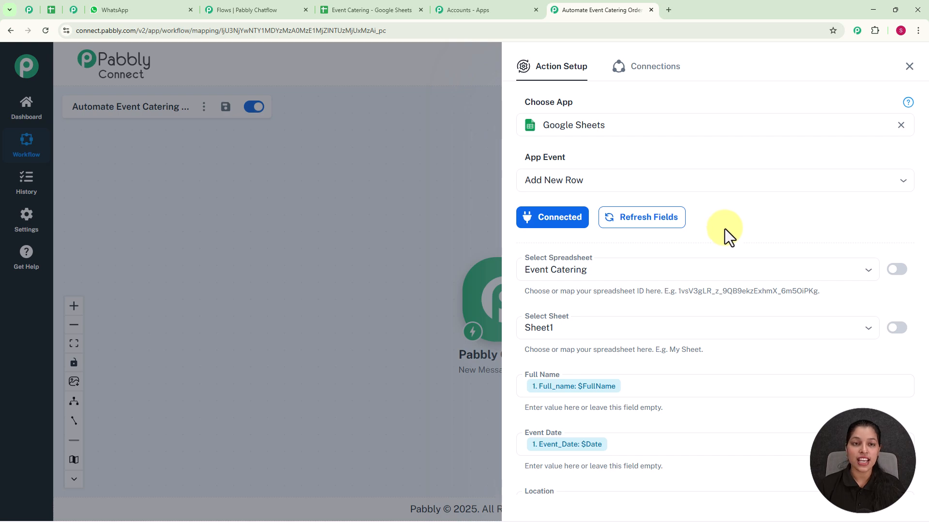
pyautogui.click(379, 11)
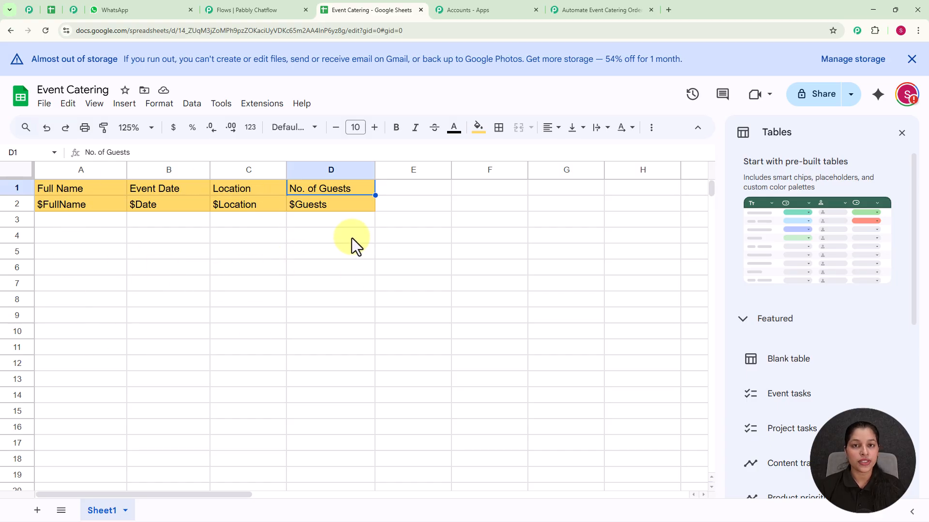
# Return to the Chatflow flow, save the API Request configuration, and close its dialog
pyautogui.click(276, 8)
pyautogui.click(602, 475)
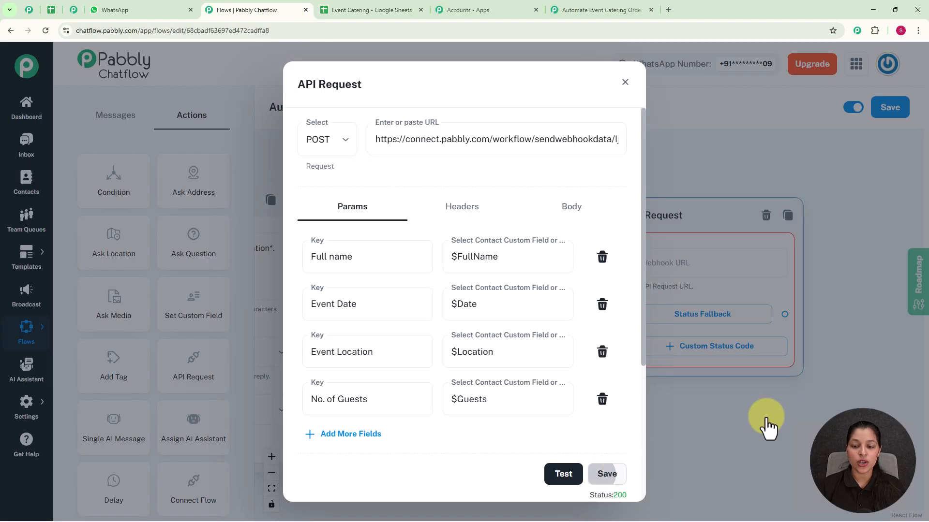
pyautogui.click(624, 82)
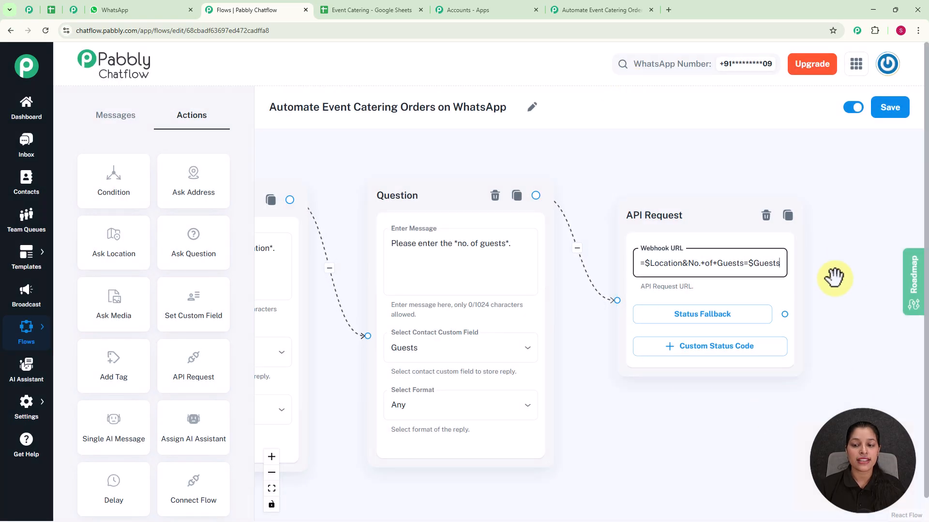
# Add a Text Button message "🎉 *Your catering order is confirmed!* We'll contact you for any updates." and connect the API Request's Status Fallback to it
pyautogui.scroll(-5, 831, 275)
pyautogui.moveTo(775, 281); pyautogui.dragTo(653, 260)
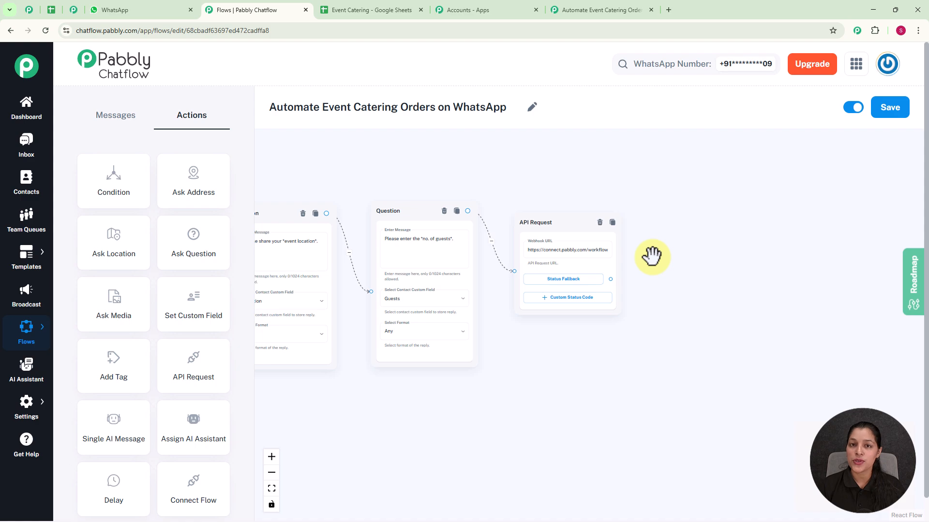
pyautogui.scroll(3, 667, 267)
pyautogui.moveTo(578, 283); pyautogui.dragTo(663, 189)
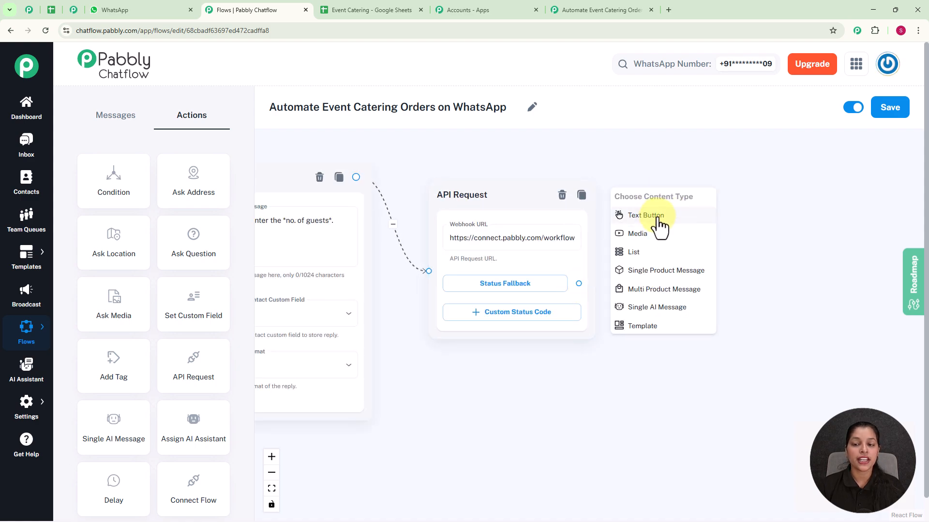
pyautogui.click(658, 219)
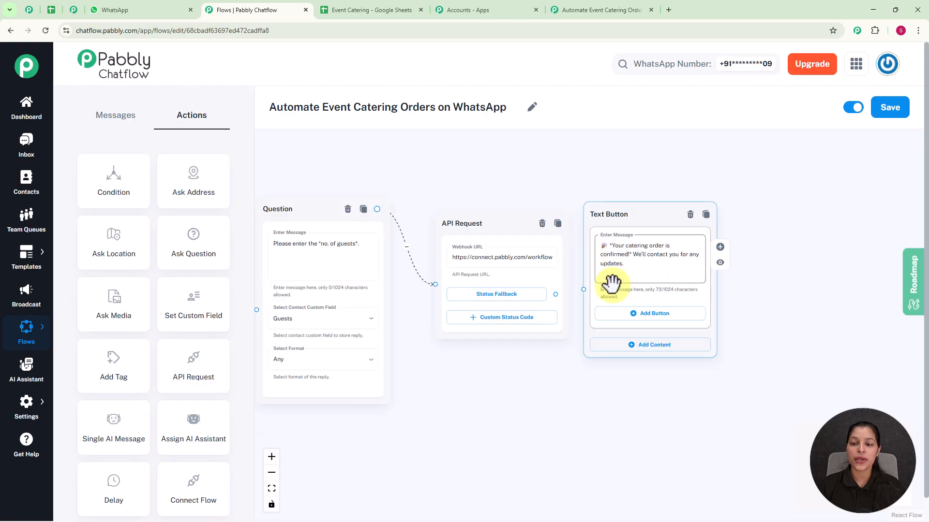
pyautogui.moveTo(555, 295); pyautogui.dragTo(582, 289)
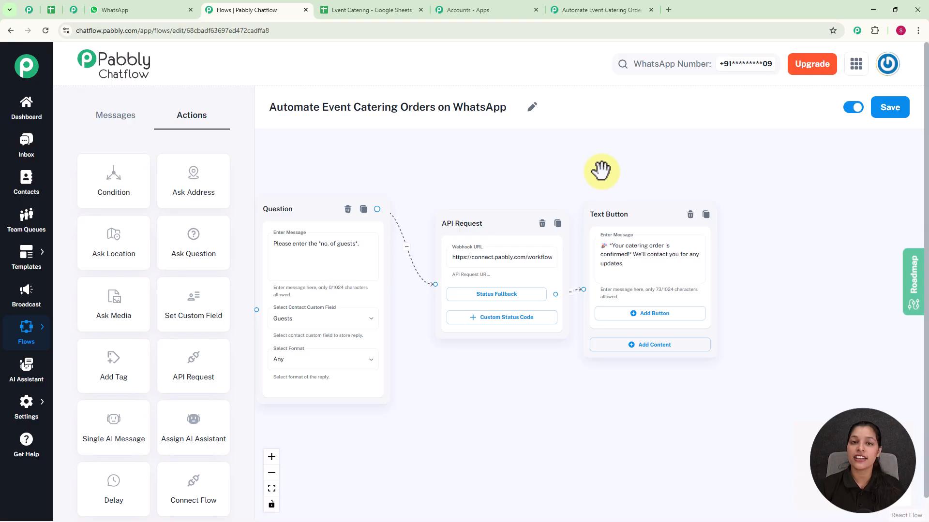
# Examine the complete catering flow from the trigger through the menu and booking branches to the confirmation message
pyautogui.scroll(-5, 599, 169)
pyautogui.moveTo(567, 150); pyautogui.dragTo(623, 320)
pyautogui.scroll(-3, 645, 245)
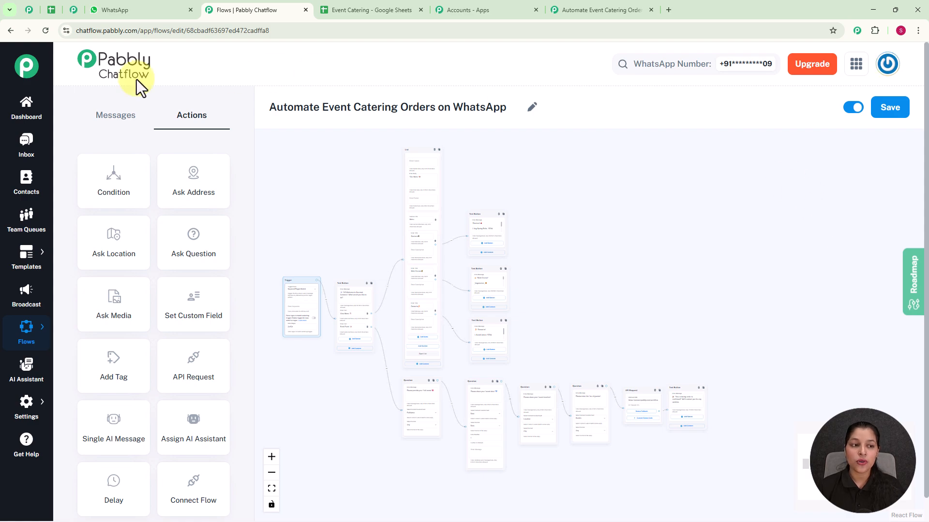
# Open the most recent conversation in the Inbox and review the automated chat from the "Show me the menu" message onward
pyautogui.click(22, 145)
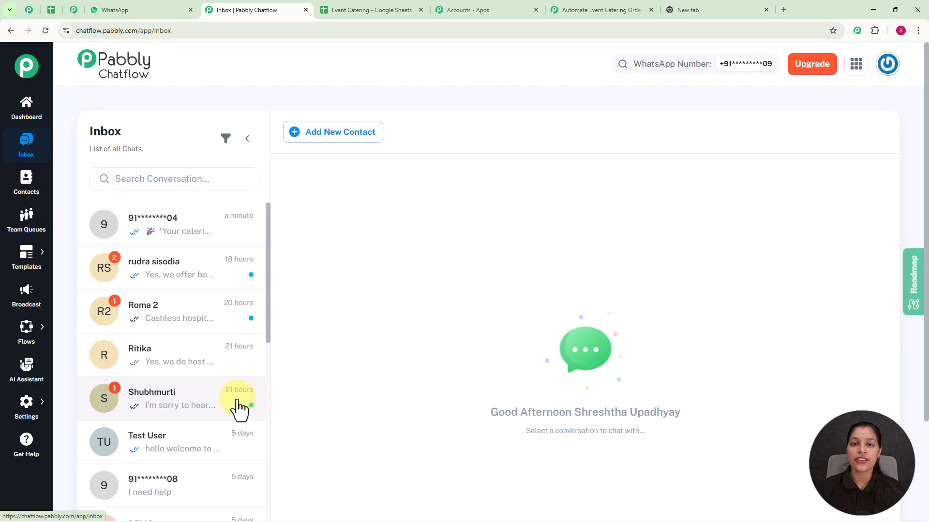
pyautogui.click(228, 235)
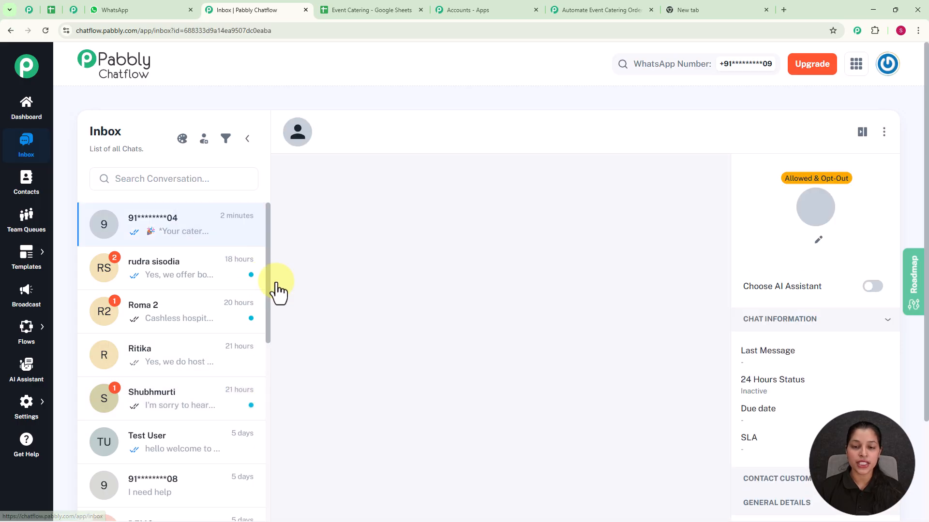
pyautogui.scroll(10, 454, 341)
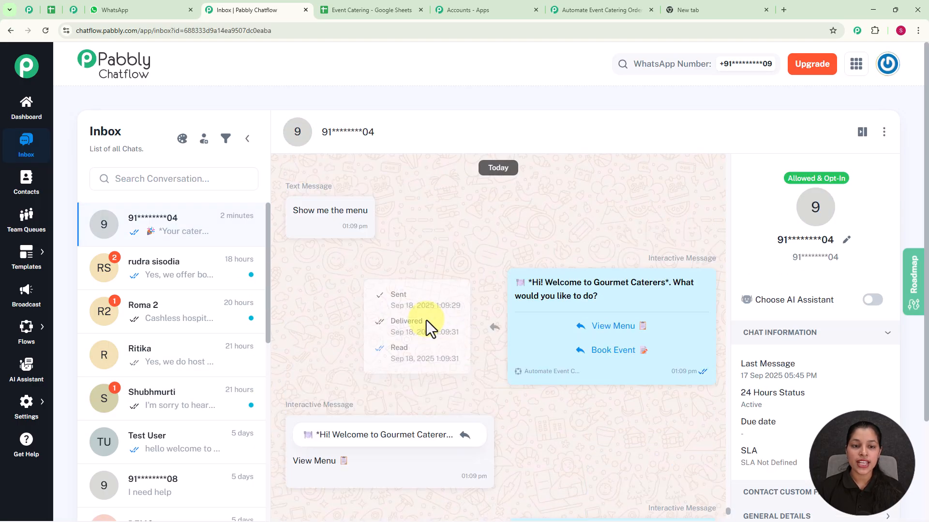
pyautogui.moveTo(532, 323)
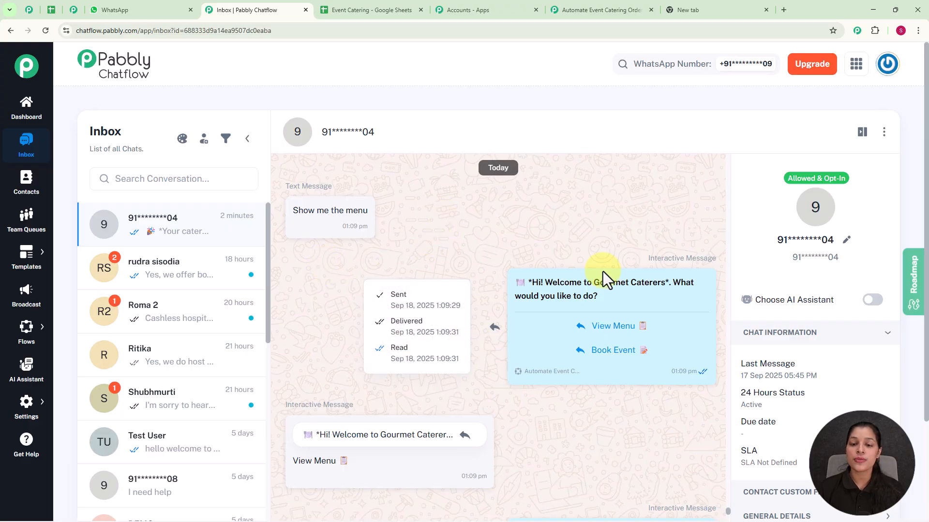
pyautogui.scroll(-1, 603, 271)
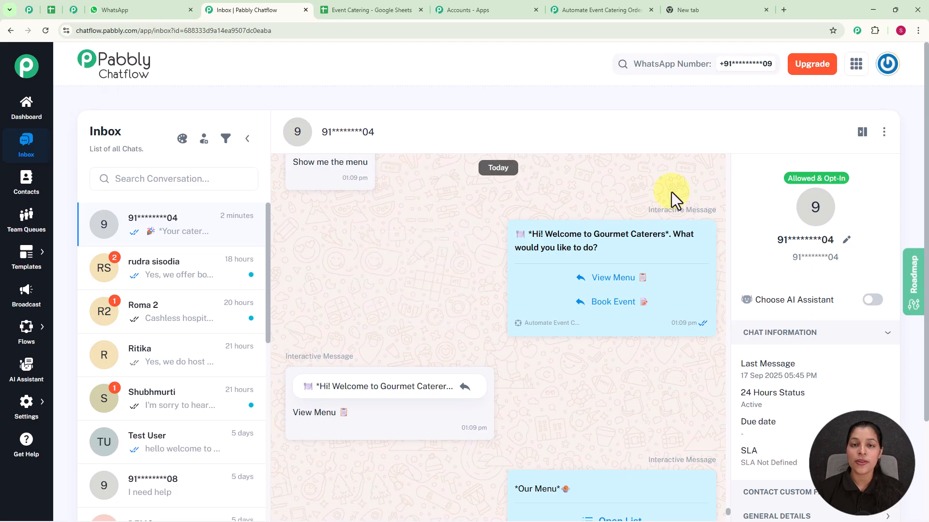
pyautogui.moveTo(645, 254)
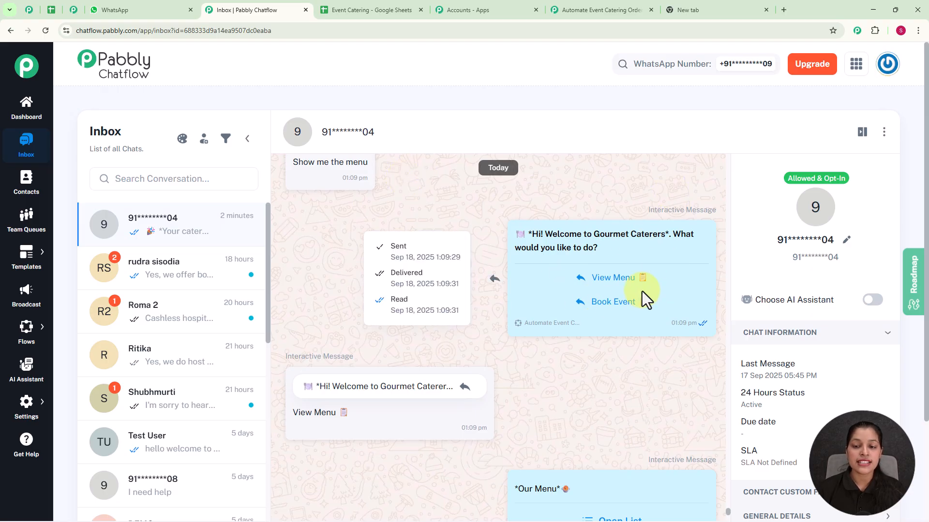
pyautogui.scroll(-3, 558, 414)
pyautogui.scroll(-2, 558, 414)
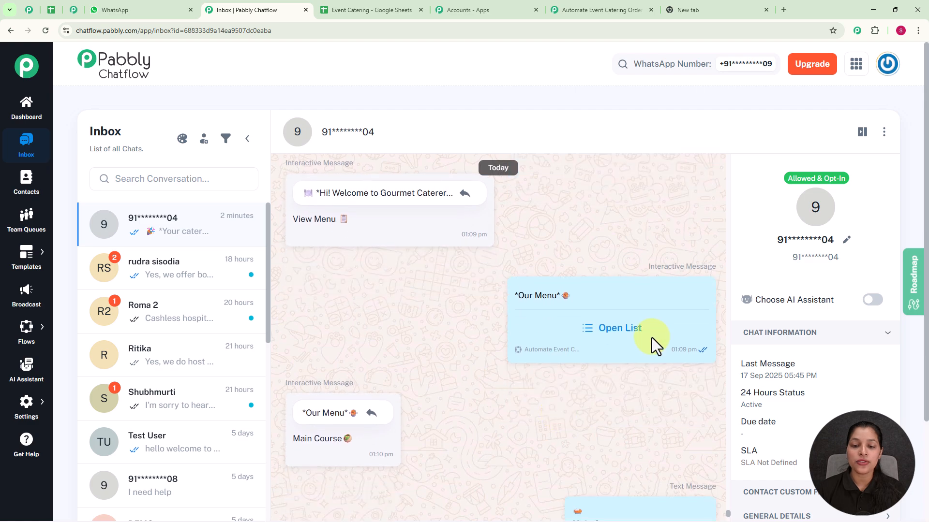